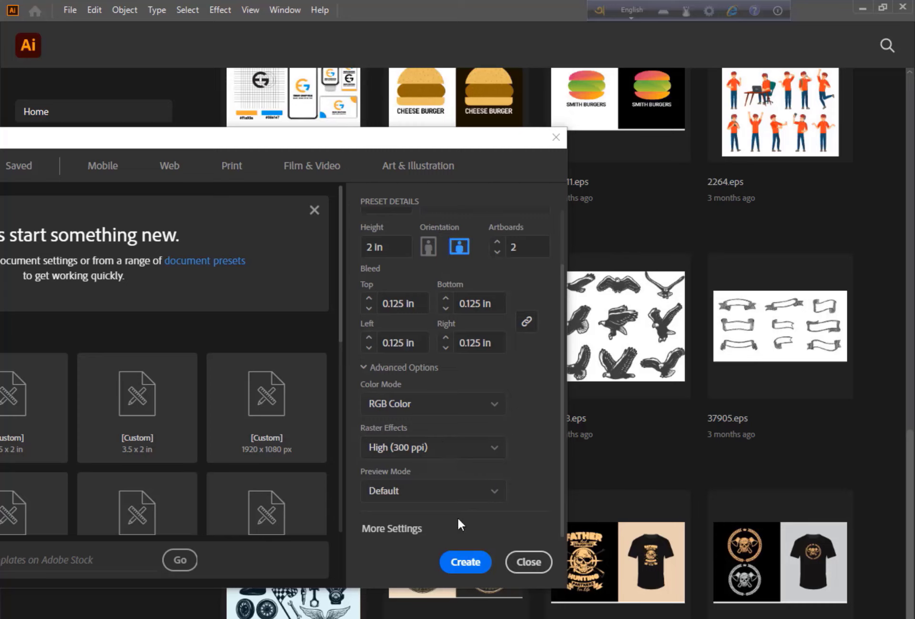
Step: Create the 2 in high, two-artboard document with RGB color mode and Screen (72 ppi) raster effects
{"action": "left_click", "coordinate": [448, 410]}
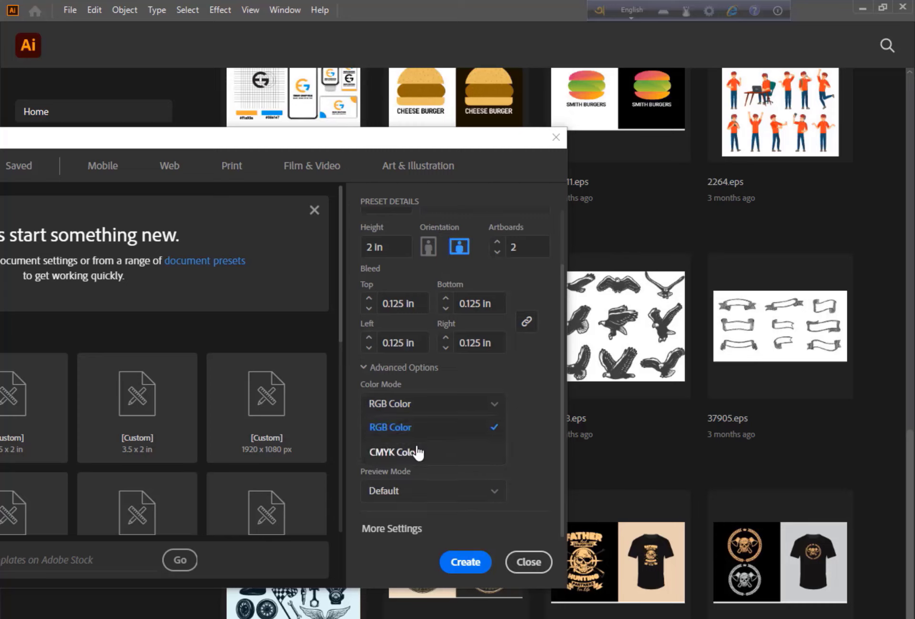
{"action": "left_click", "coordinate": [419, 450]}
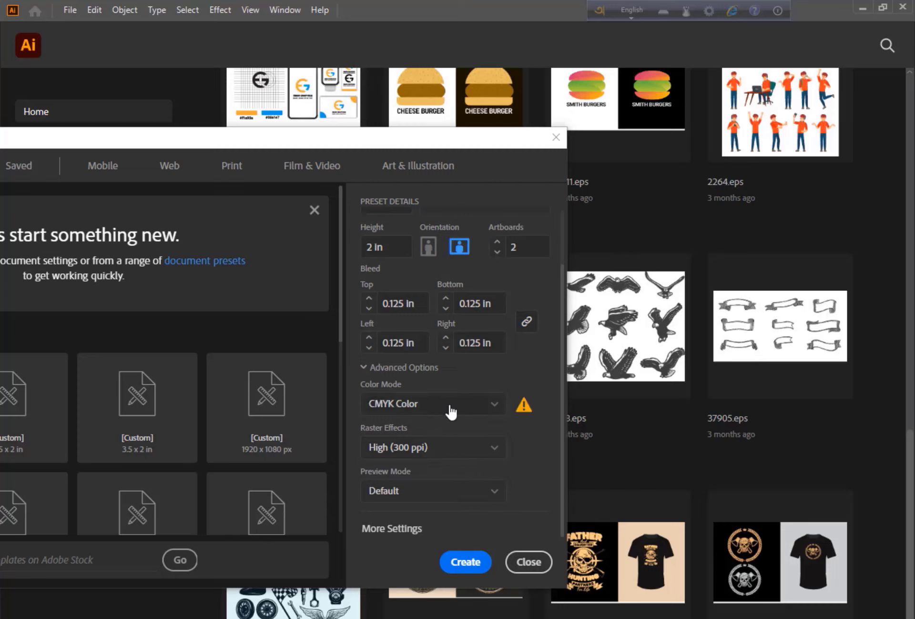
{"action": "left_click", "coordinate": [472, 413]}
{"action": "left_click", "coordinate": [429, 424]}
{"action": "left_click", "coordinate": [487, 448]}
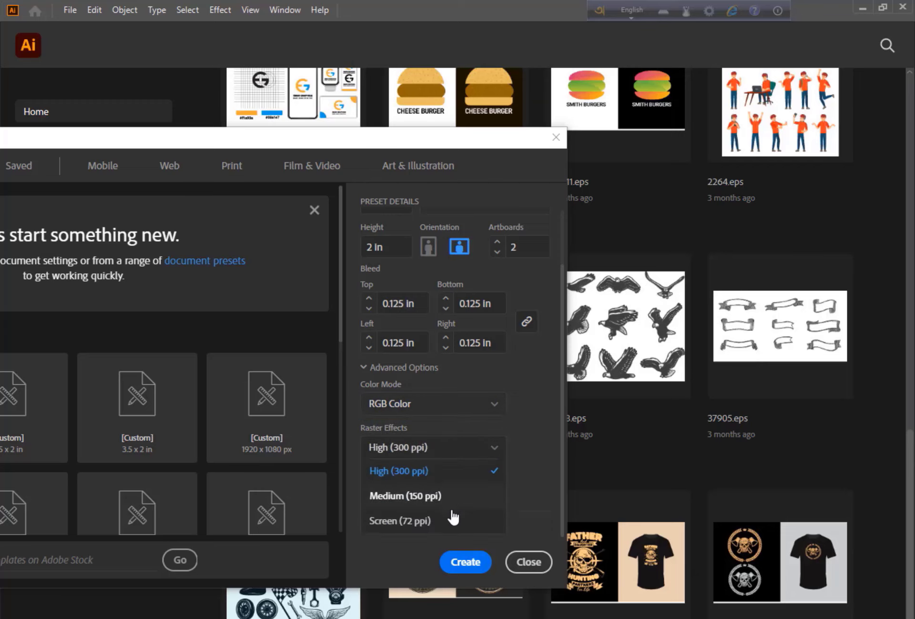
{"action": "left_click", "coordinate": [447, 522]}
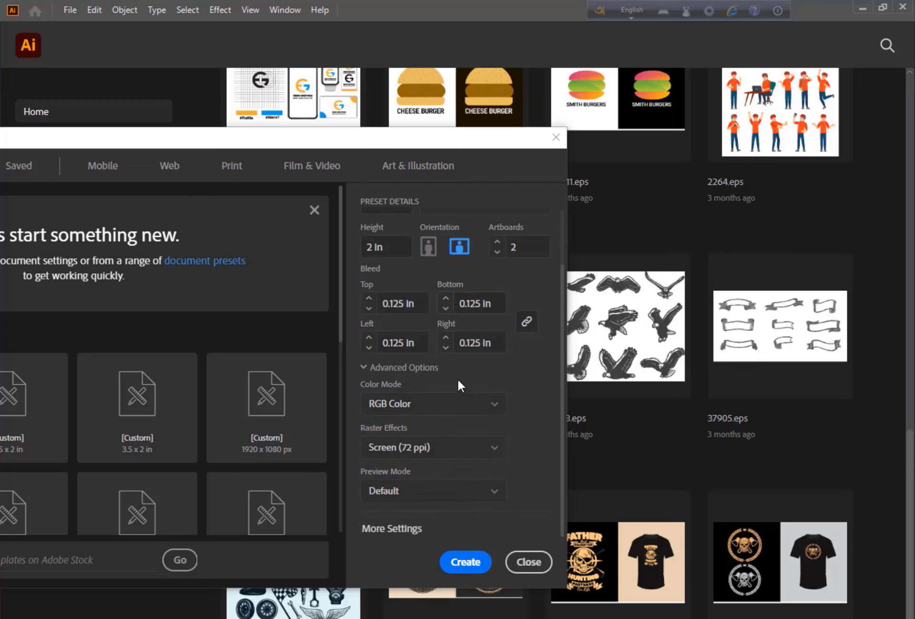
{"action": "scroll", "coordinate": [457, 386], "scroll_direction": "up", "scroll_amount": 5}
{"action": "left_click", "coordinate": [459, 563]}
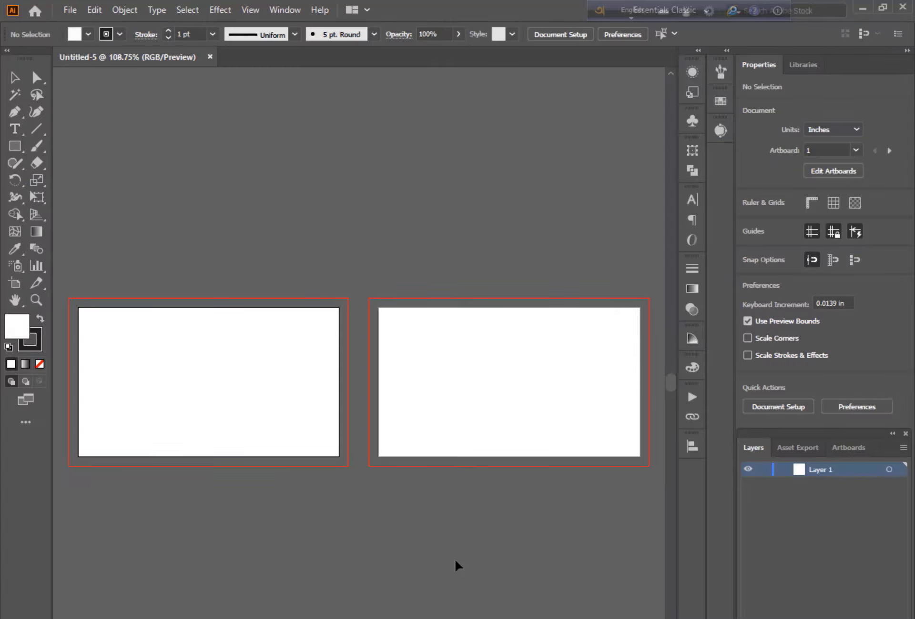
Step: Remove the default stroke so that new shapes have only a white fill
{"action": "key", "text": "ctrl+equal"}
{"action": "key", "text": "ctrl+equal"}
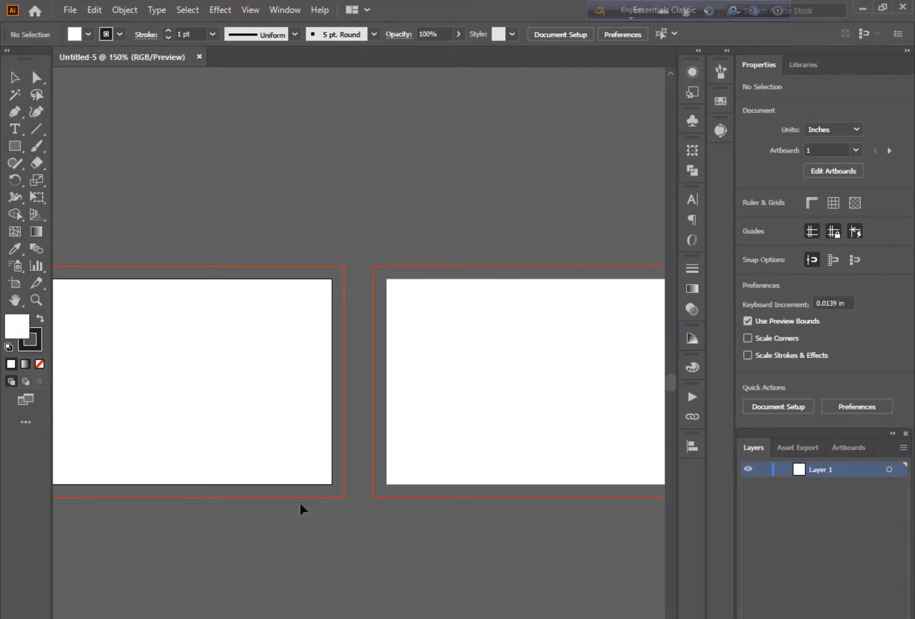
{"action": "left_click_drag", "start_coordinate": [235, 427], "coordinate": [482, 430]}
{"action": "left_click", "coordinate": [31, 350]}
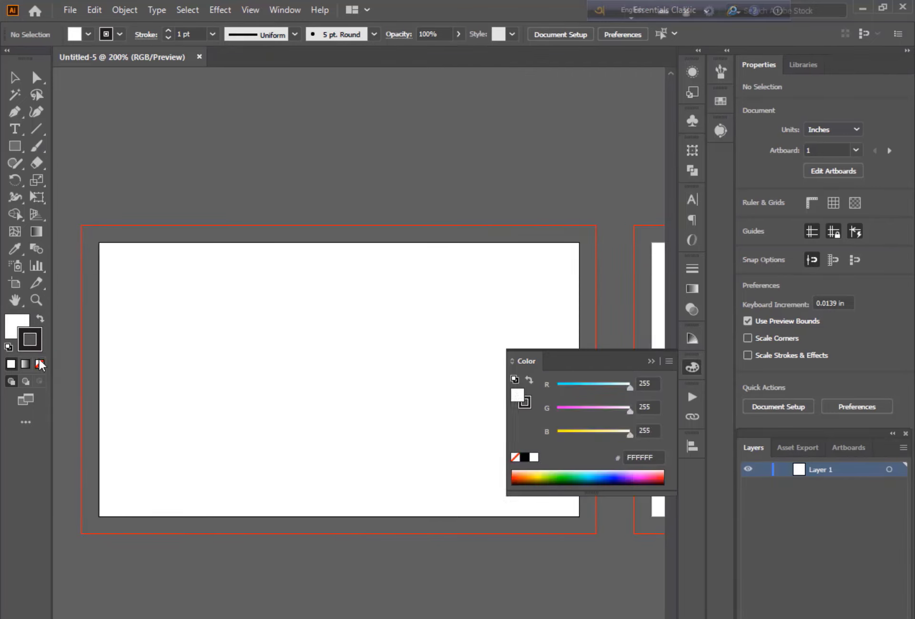
{"action": "left_click", "coordinate": [41, 363]}
{"action": "left_click", "coordinate": [17, 317]}
{"action": "left_click", "coordinate": [651, 361]}
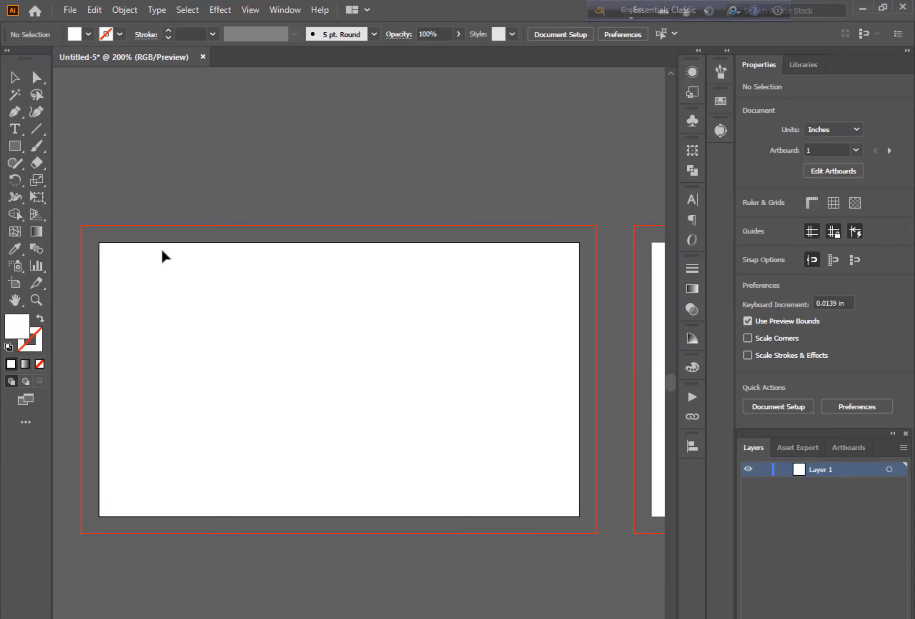
Step: Draw a 3.75 x 2.25 in white rectangle covering the first artboard out to its bleed edges
{"action": "left_click", "coordinate": [15, 146]}
{"action": "left_click_drag", "start_coordinate": [82, 225], "coordinate": [596, 534]}
{"action": "left_click", "coordinate": [14, 78]}
{"action": "left_click", "coordinate": [190, 141]}
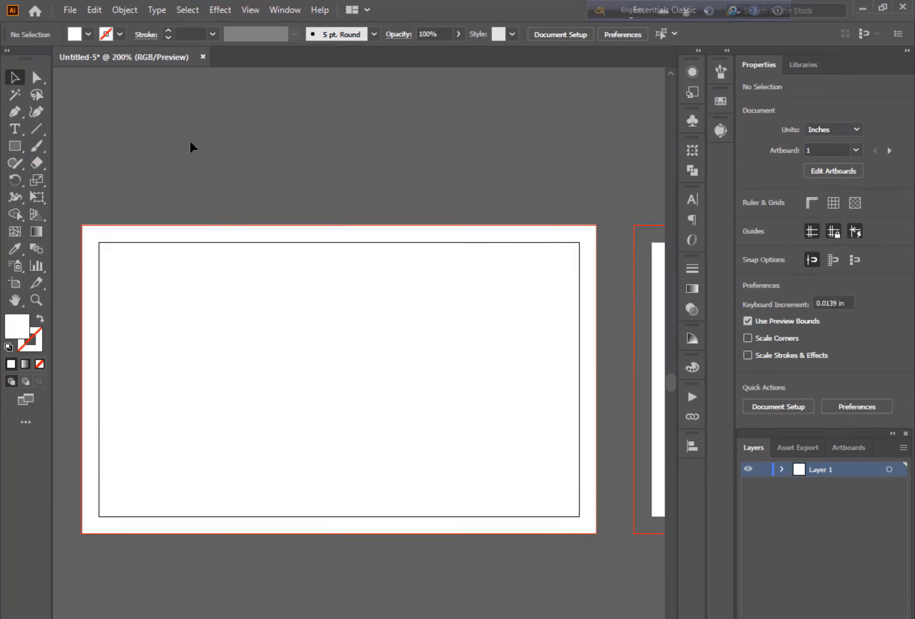
Step: Offset the background rectangle's path by -0.25 in with mitered joins and convert the resulting inner rectangle into guides
{"action": "left_click", "coordinate": [233, 290]}
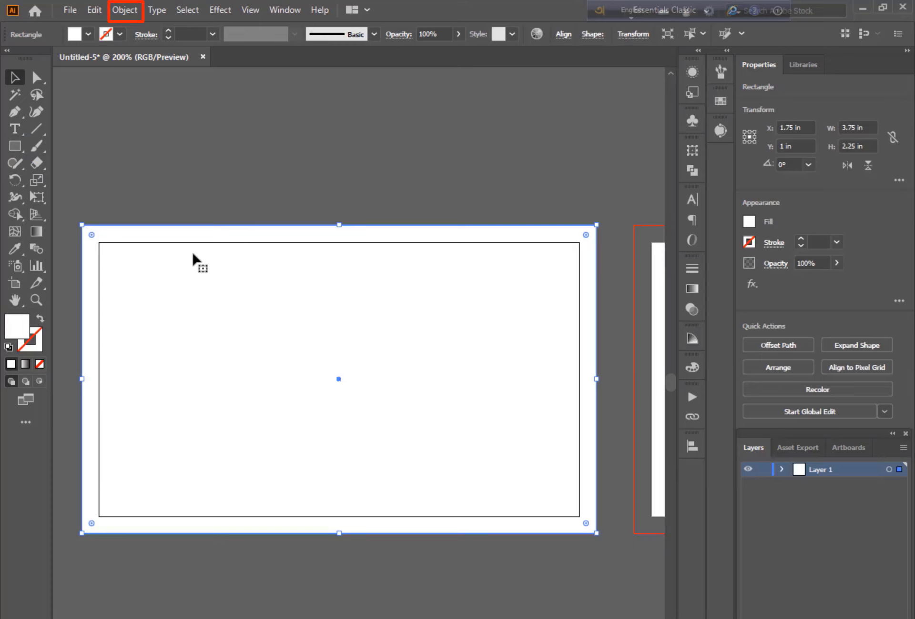
{"action": "left_click", "coordinate": [124, 11]}
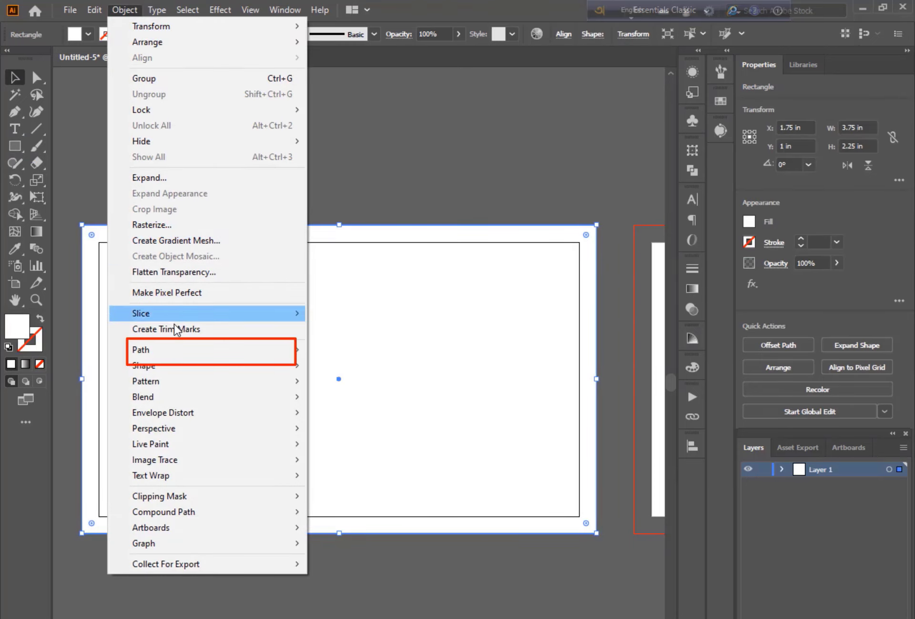
{"action": "mouse_move", "coordinate": [173, 351]}
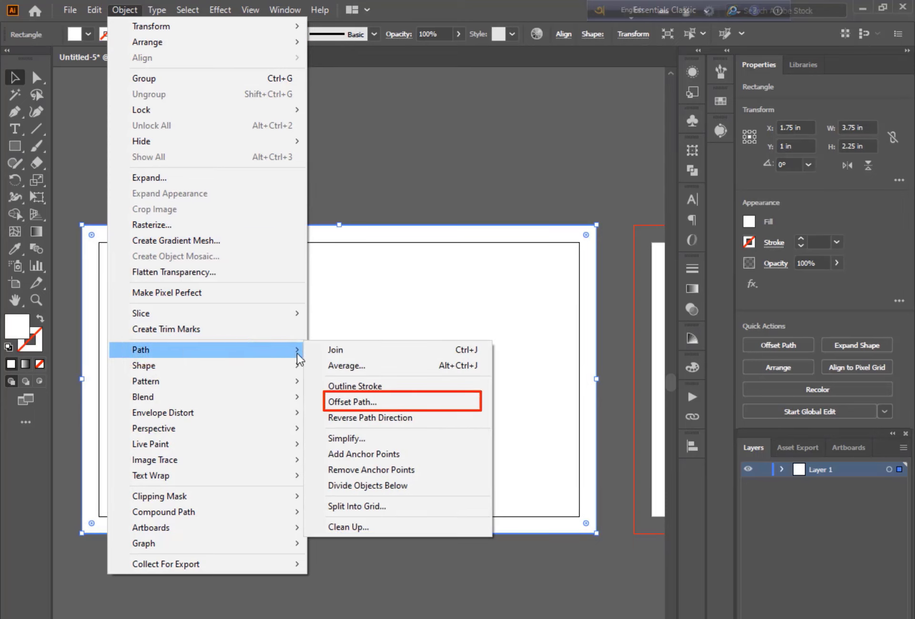
{"action": "left_click", "coordinate": [356, 402]}
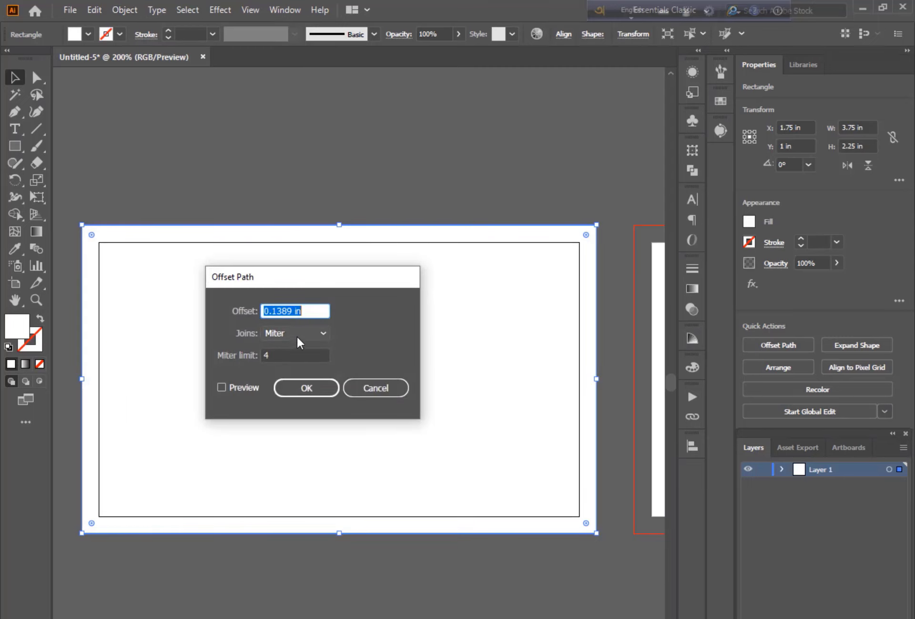
{"action": "type", "text": "-0.25"}
{"action": "left_click", "coordinate": [239, 383]}
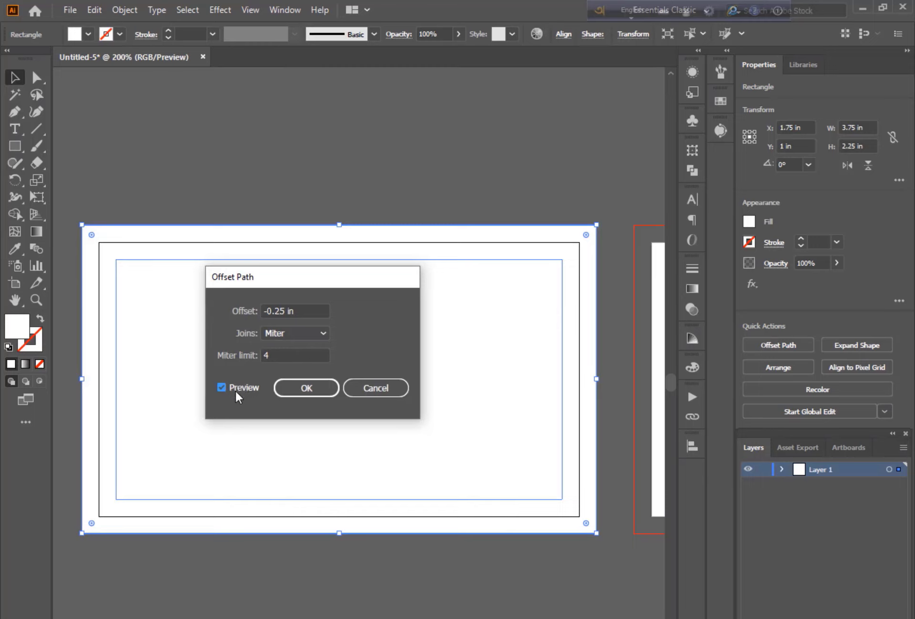
{"action": "left_click", "coordinate": [299, 311]}
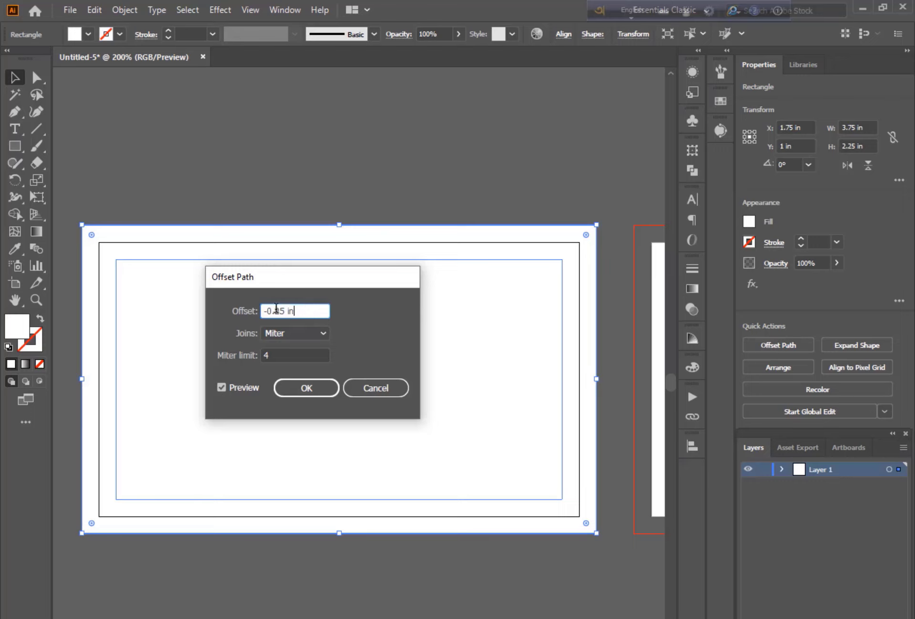
{"action": "left_click", "coordinate": [294, 387]}
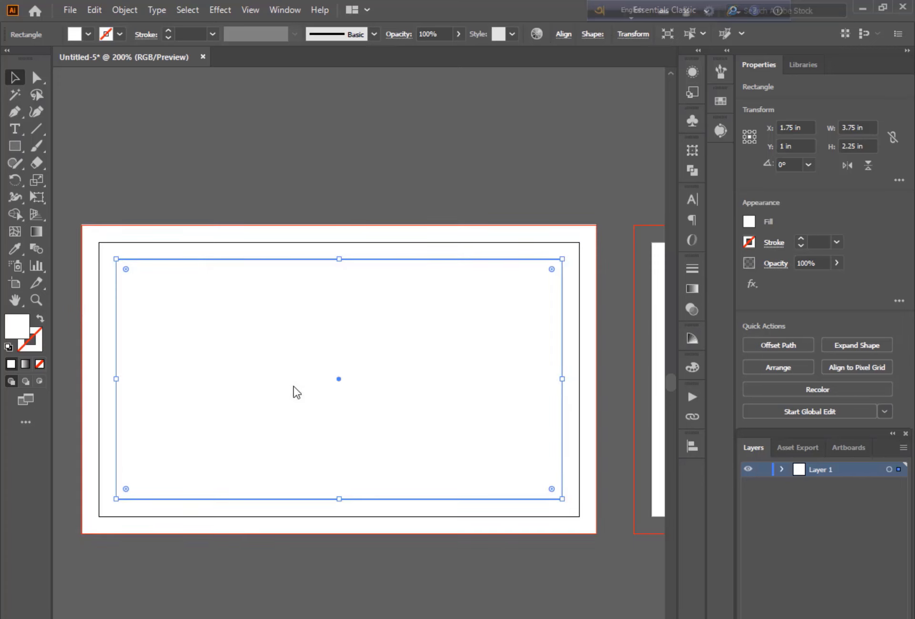
{"action": "right_click", "coordinate": [233, 303]}
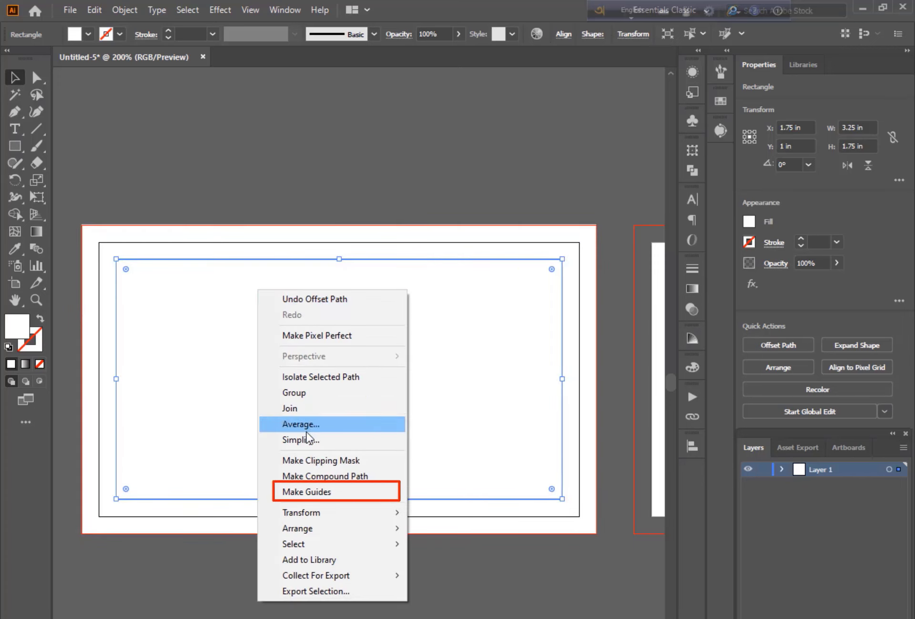
{"action": "left_click", "coordinate": [344, 490]}
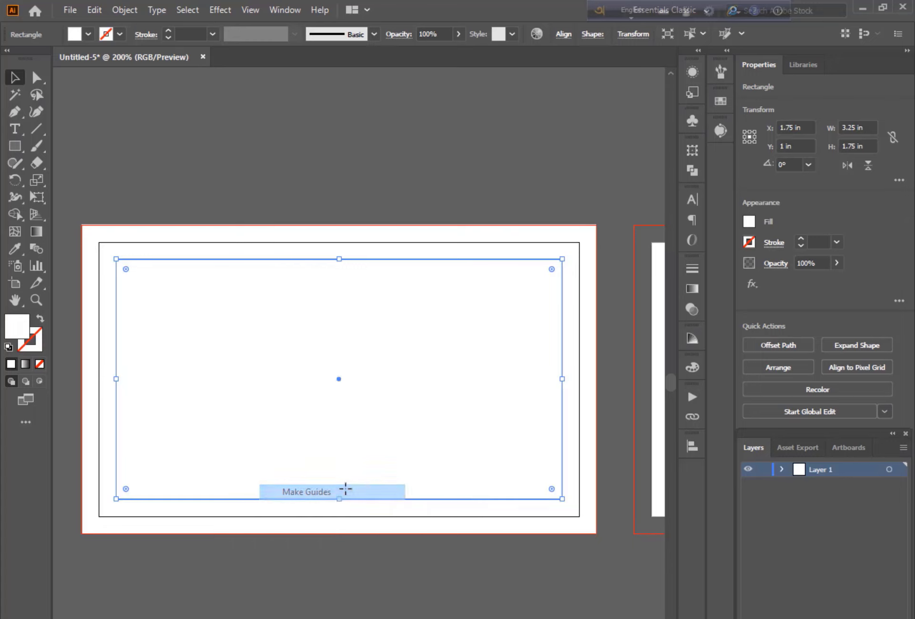
Step: Copy the background rectangle and its inner guides onto the second artboard, aligned with the bleed edges
{"action": "scroll", "coordinate": [289, 207], "scroll_direction": "down", "scroll_amount": 2}
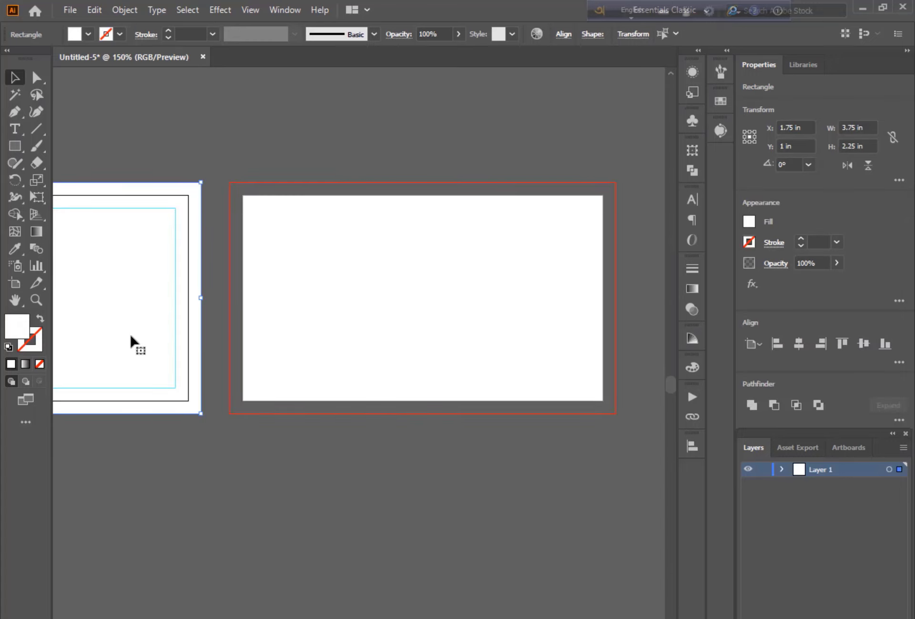
{"action": "left_click_drag", "start_coordinate": [122, 328], "coordinate": [536, 305]}
{"action": "left_click", "coordinate": [512, 505]}
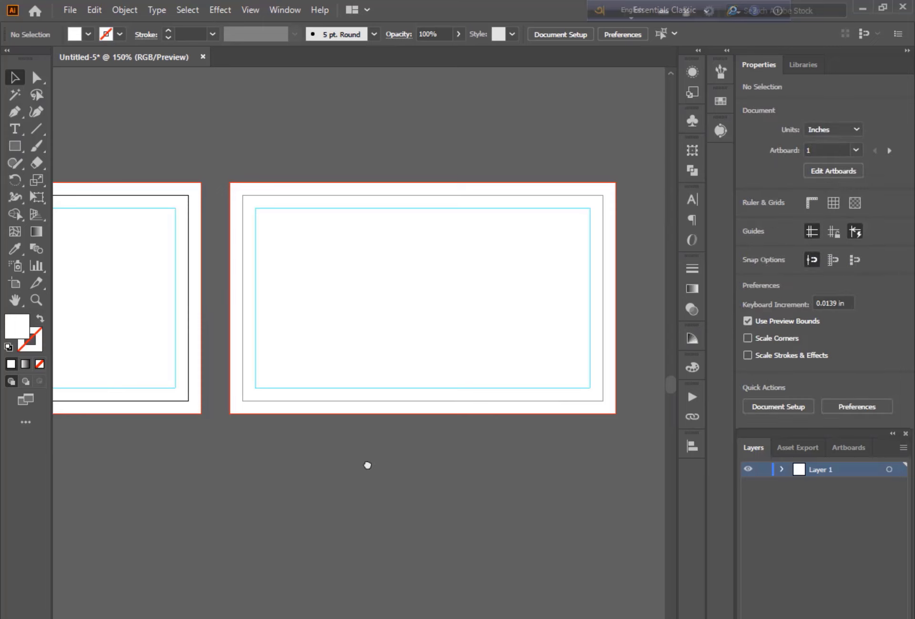
Step: Open the Web Icons symbol library
{"action": "left_click_drag", "start_coordinate": [368, 465], "coordinate": [500, 487]}
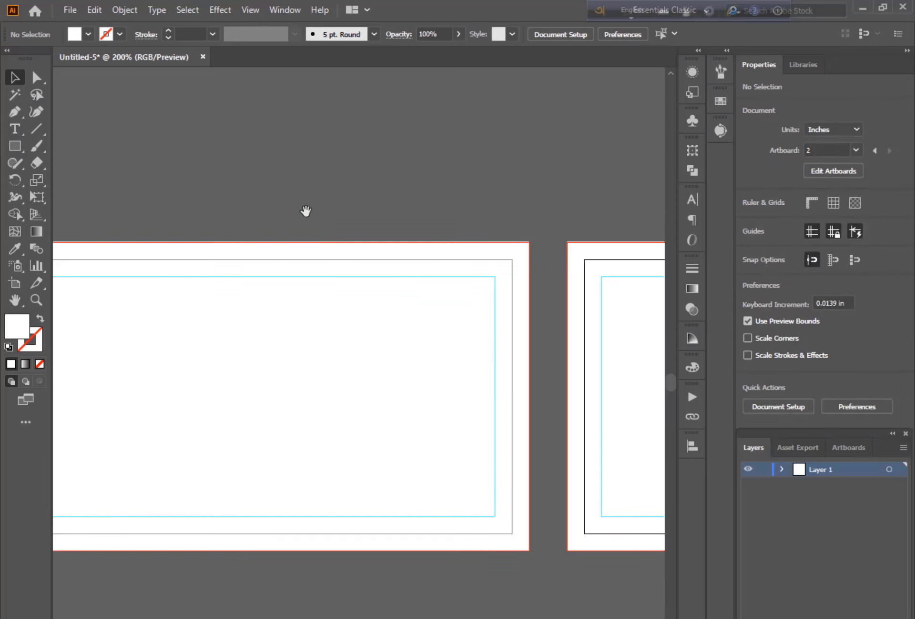
{"action": "left_click_drag", "start_coordinate": [305, 211], "coordinate": [366, 186]}
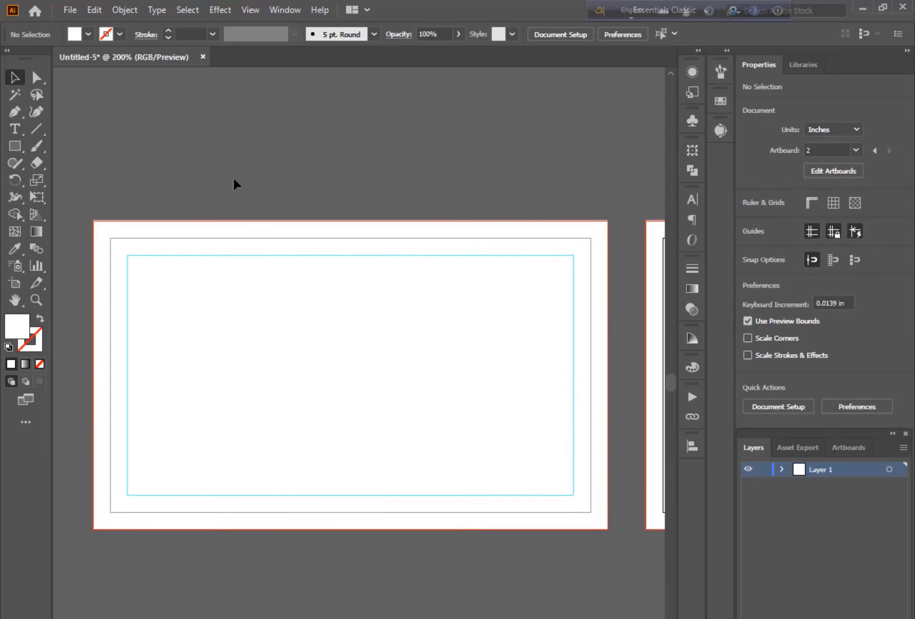
{"action": "left_click", "coordinate": [285, 9]}
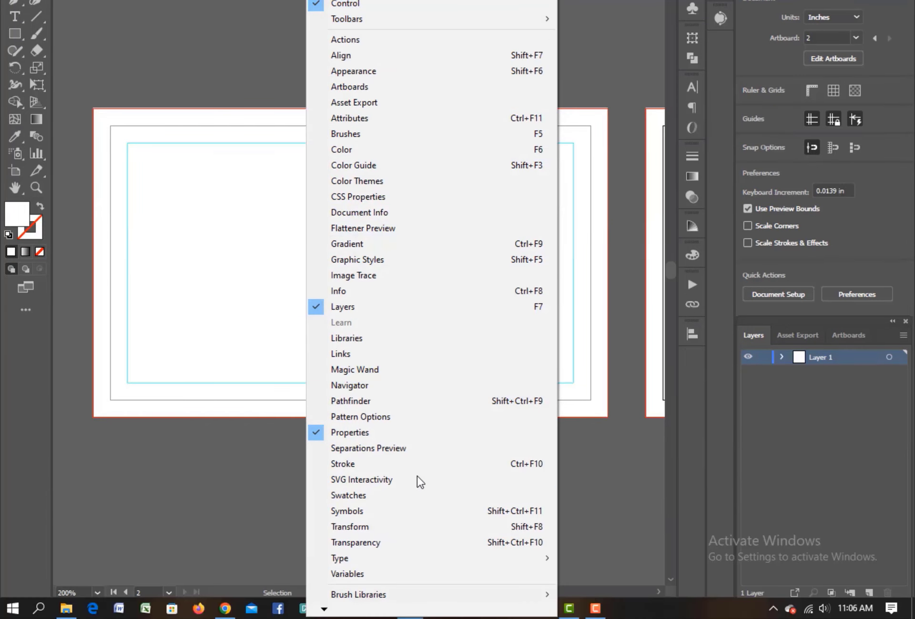
{"action": "mouse_move", "coordinate": [329, 612]}
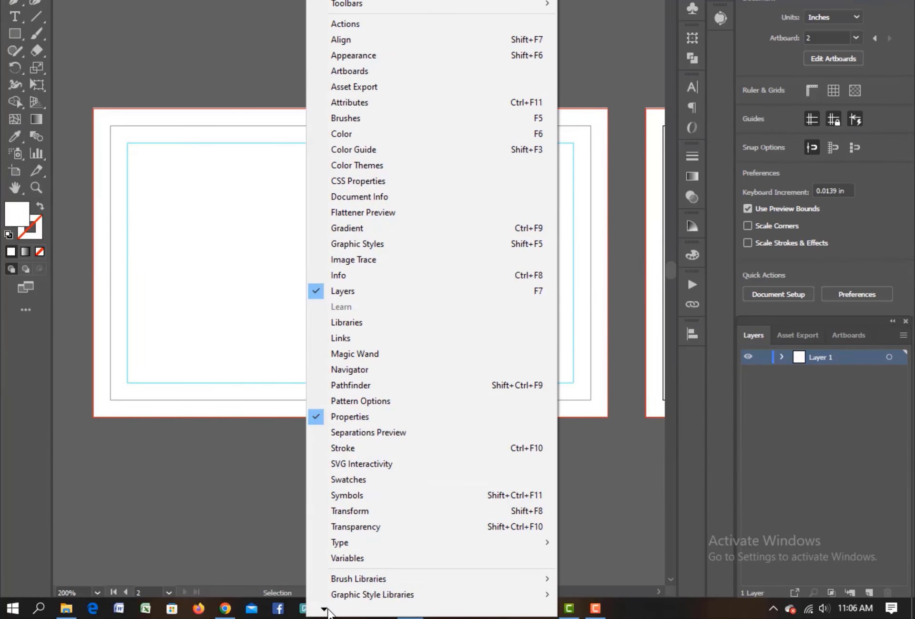
{"action": "mouse_move", "coordinate": [387, 576]}
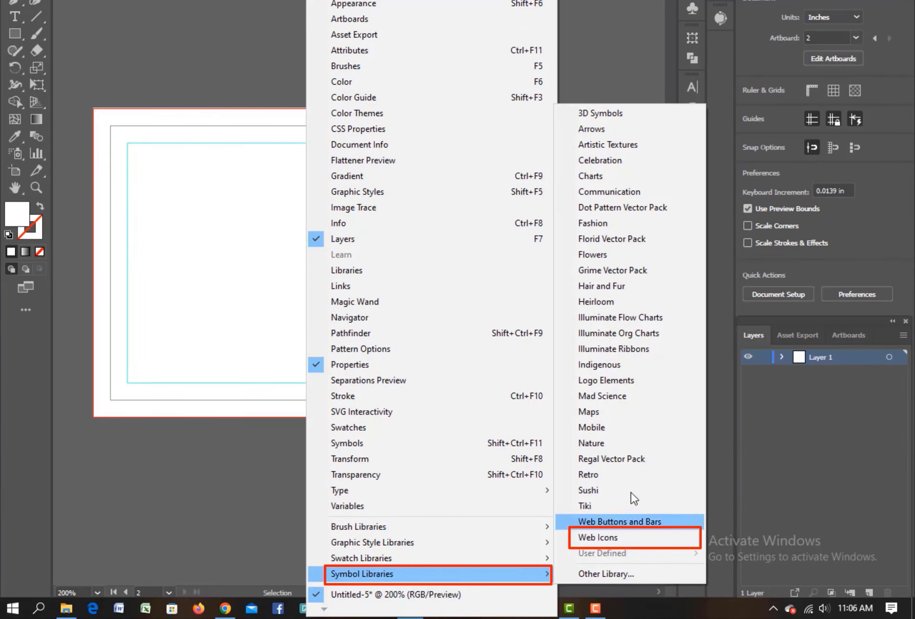
{"action": "left_click", "coordinate": [646, 537]}
Step: Place the globe, home and envelope symbols from the Web Icons library on the card
{"action": "left_click_drag", "start_coordinate": [455, 317], "coordinate": [467, 454]}
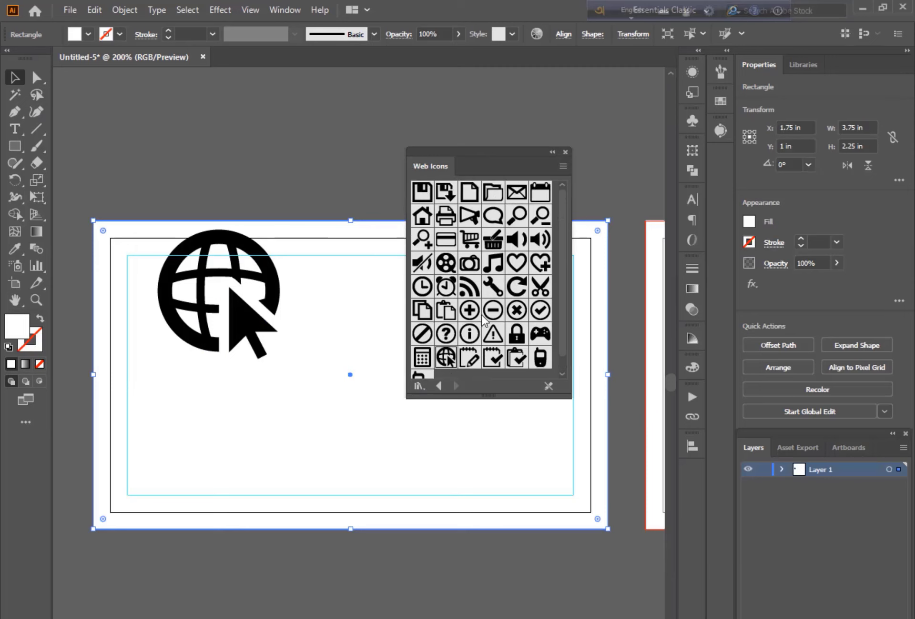
{"action": "left_click_drag", "start_coordinate": [422, 215], "coordinate": [241, 425]}
{"action": "scroll", "coordinate": [515, 357], "scroll_direction": "down", "scroll_amount": 1}
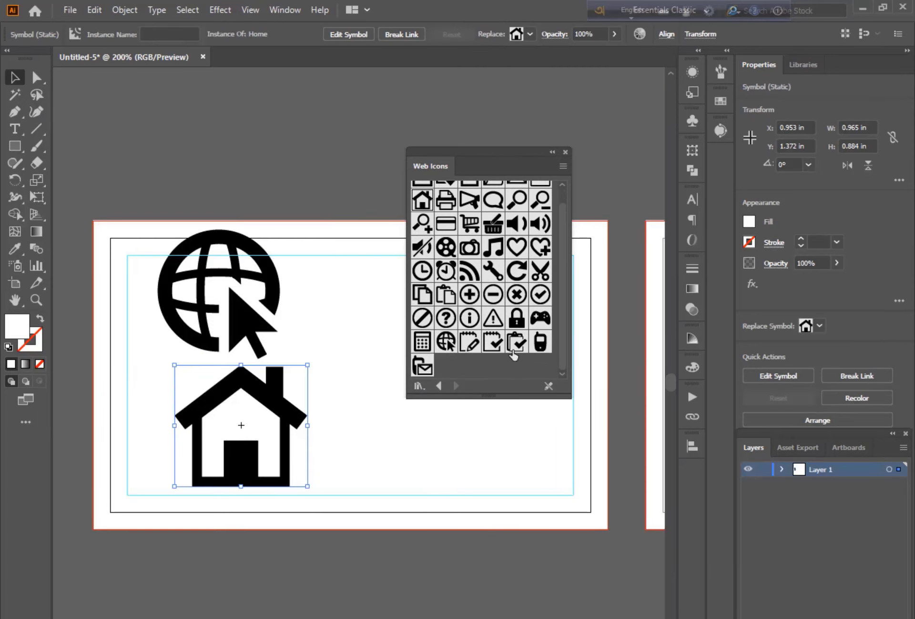
{"action": "scroll", "coordinate": [448, 366], "scroll_direction": "up", "scroll_amount": 1}
{"action": "left_click_drag", "start_coordinate": [517, 196], "coordinate": [352, 298]}
{"action": "scroll", "coordinate": [536, 345], "scroll_direction": "down", "scroll_amount": 1}
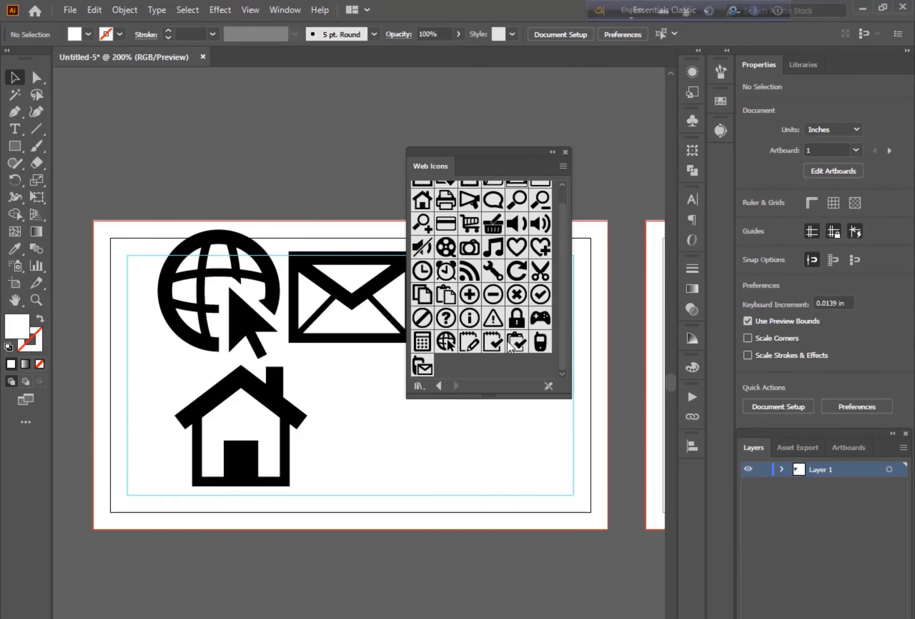
Step: Place the mobile phone symbol from the Web Icons library below the envelope and close the library
{"action": "left_click", "coordinate": [438, 386]}
{"action": "left_click", "coordinate": [438, 386]}
{"action": "left_click", "coordinate": [438, 385]}
{"action": "scroll", "coordinate": [457, 352], "scroll_direction": "up", "scroll_amount": 2}
{"action": "scroll", "coordinate": [470, 351], "scroll_direction": "down", "scroll_amount": 4}
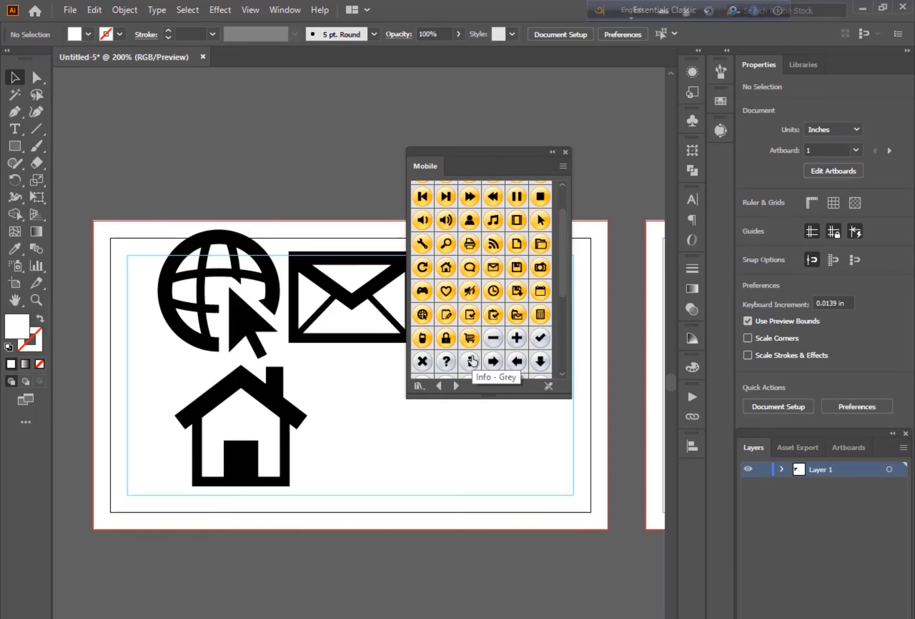
{"action": "left_click", "coordinate": [456, 386]}
{"action": "left_click_drag", "start_coordinate": [540, 348], "coordinate": [380, 421]}
{"action": "left_click", "coordinate": [341, 572]}
{"action": "left_click", "coordinate": [565, 152]}
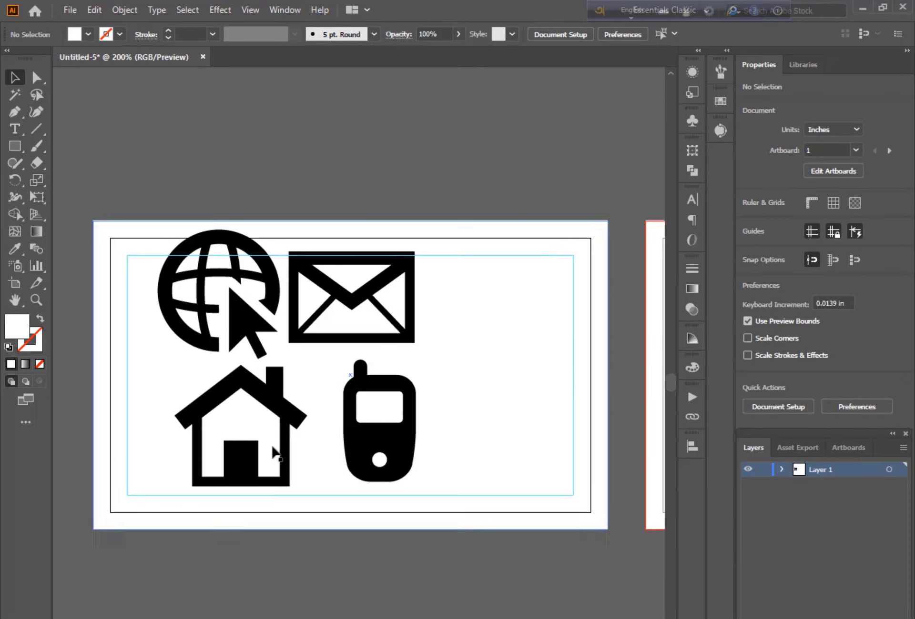
Step: Scale the four icons down together until the house is about 0.13 in wide
{"action": "left_click", "coordinate": [350, 300]}
{"action": "left_click", "coordinate": [243, 324], "text": "shift"}
{"action": "left_click", "coordinate": [243, 460], "text": "shift"}
{"action": "left_click", "coordinate": [362, 450], "text": "shift"}
{"action": "left_click_drag", "start_coordinate": [287, 229], "coordinate": [226, 357]}
{"action": "left_click", "coordinate": [256, 191]}
Step: Stack the house, globe and phone icons in a vertical column near the card's left guide and delete the envelope icon
{"action": "scroll", "coordinate": [143, 401], "scroll_direction": "up", "scroll_amount": 3}
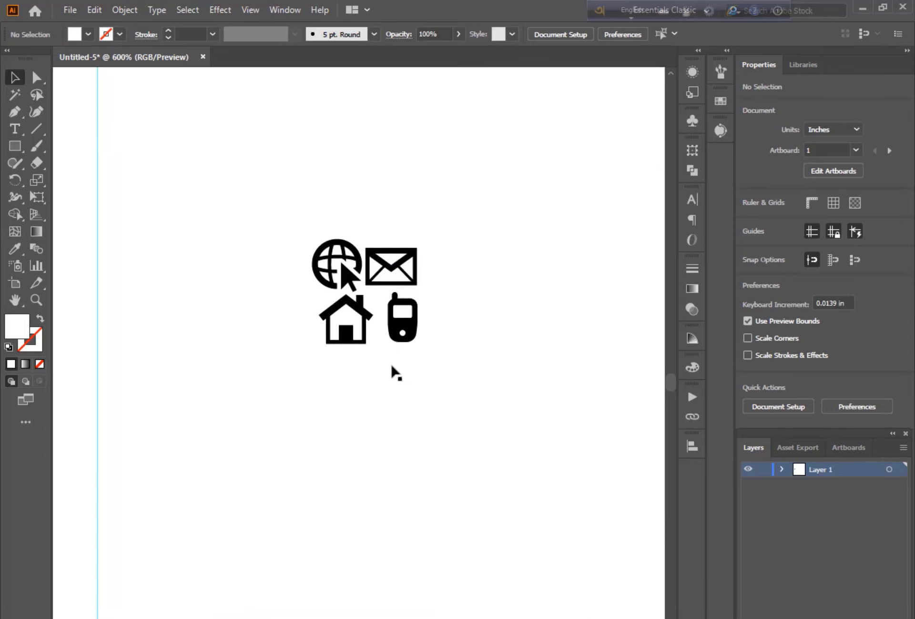
{"action": "double_click", "coordinate": [346, 329]}
{"action": "key", "text": "Escape"}
{"action": "left_click", "coordinate": [350, 281]}
{"action": "left_click_drag", "start_coordinate": [347, 330], "coordinate": [219, 373]}
{"action": "left_click_drag", "start_coordinate": [345, 274], "coordinate": [217, 428]}
{"action": "left_click_drag", "start_coordinate": [391, 271], "coordinate": [207, 478]}
{"action": "left_click_drag", "start_coordinate": [407, 333], "coordinate": [213, 497]}
{"action": "left_click", "coordinate": [379, 512]}
{"action": "left_click", "coordinate": [229, 477]}
{"action": "key", "text": "Delete"}
Step: Distribute the house, globe and phone icons with even vertical spacing in their column
{"action": "left_click", "coordinate": [208, 369]}
{"action": "left_click", "coordinate": [217, 426], "text": "shift"}
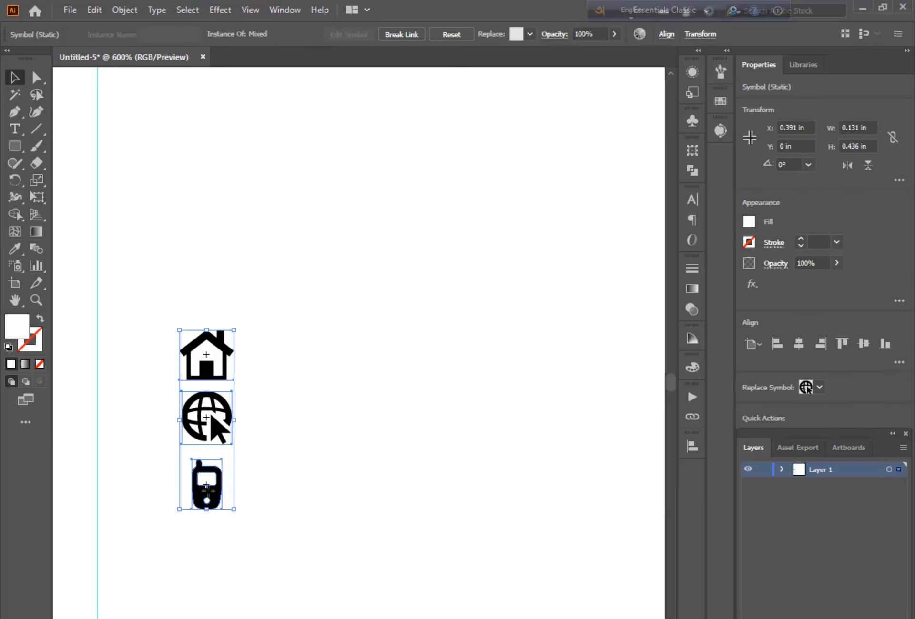
{"action": "left_click", "coordinate": [212, 493], "text": "shift"}
{"action": "left_click", "coordinate": [692, 446]}
{"action": "left_click", "coordinate": [550, 478]}
{"action": "key", "text": "ctrl+z"}
{"action": "left_click", "coordinate": [551, 521]}
{"action": "left_click", "coordinate": [649, 439]}
{"action": "left_click", "coordinate": [428, 372]}
Step: Add the text "Your location here" beside the house icon in 6 pt Myriad Pro Regular
{"action": "left_click", "coordinate": [16, 129]}
{"action": "left_click", "coordinate": [257, 358]}
{"action": "key", "text": "BackSpace"}
{"action": "left_click", "coordinate": [809, 378]}
{"action": "left_click", "coordinate": [822, 401]}
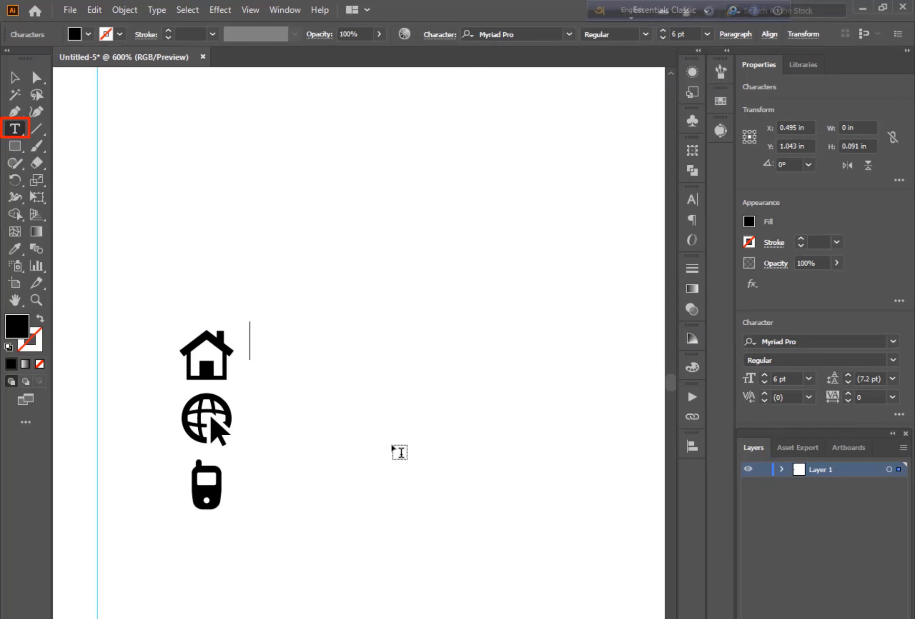
{"action": "type", "text": "Your location h"}
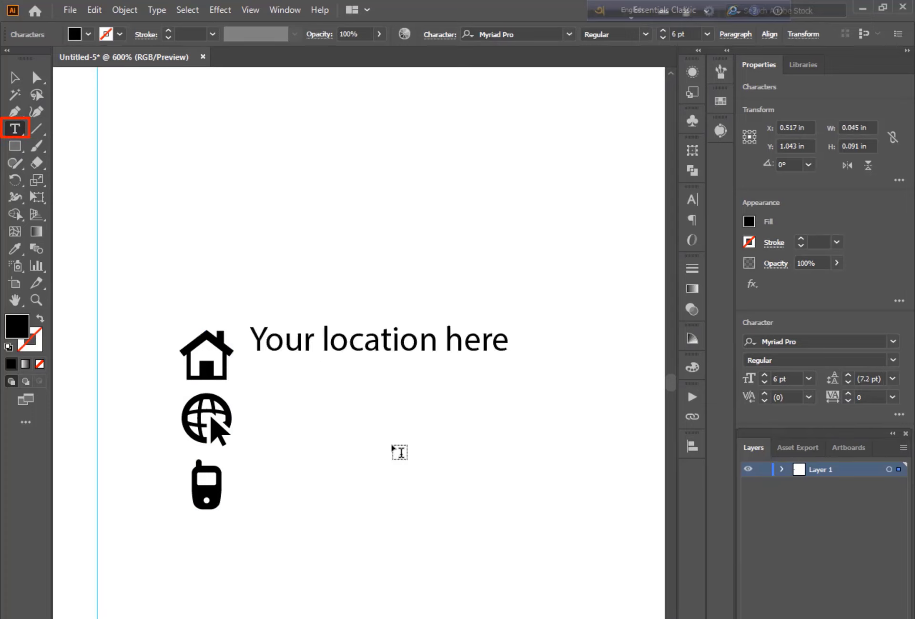
{"action": "type", "text": "ere"}
Step: Duplicate the "Your location here" text as a second line directly below the first
{"action": "key", "text": "Return"}
{"action": "left_click_drag", "start_coordinate": [251, 341], "coordinate": [508, 344]}
{"action": "key", "text": "ctrl+c"}
{"action": "left_click", "coordinate": [507, 338]}
{"action": "key", "text": "Return"}
{"action": "key", "text": "ctrl+v"}
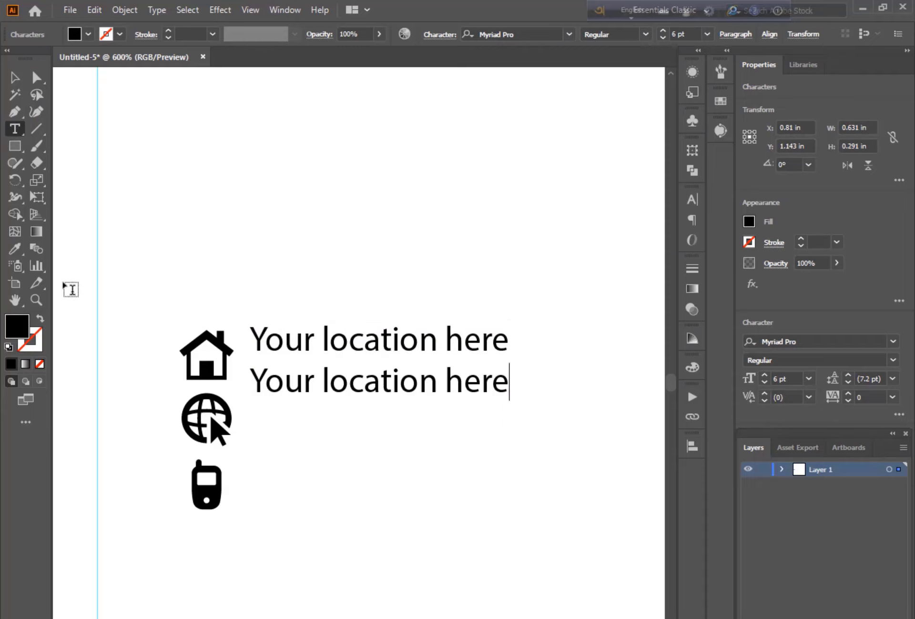
Step: Set the two "Your location here" lines in Roboto Bold at 5.49 pt
{"action": "key", "text": "Escape"}
{"action": "left_click", "coordinate": [810, 341]}
{"action": "type", "text": "roboto"}
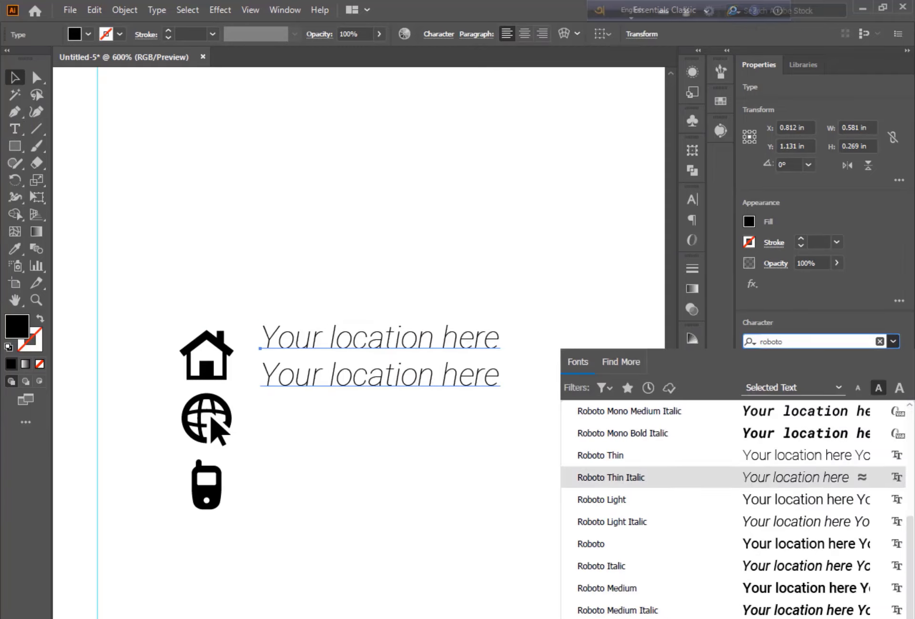
{"action": "left_click", "coordinate": [614, 618]}
{"action": "left_click", "coordinate": [328, 405]}
{"action": "left_click", "coordinate": [324, 381]}
{"action": "left_click_drag", "start_coordinate": [362, 376], "coordinate": [350, 445]}
{"action": "double_click", "coordinate": [509, 446]}
{"action": "key", "text": "ctrl+a"}
{"action": "key", "text": "BackSpace"}
{"action": "type", "text": "your"}
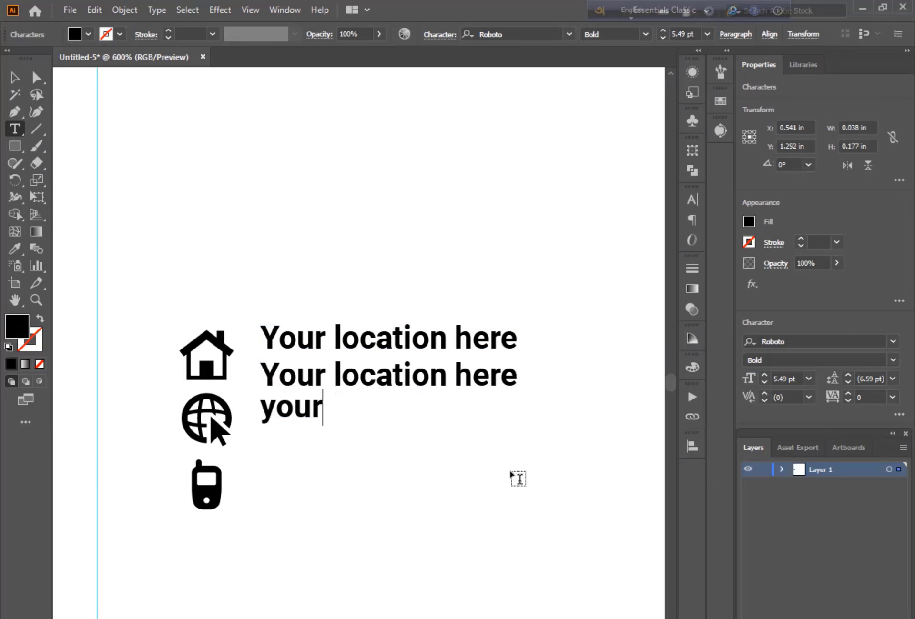
{"action": "type", "text": "email@gmail.co"}
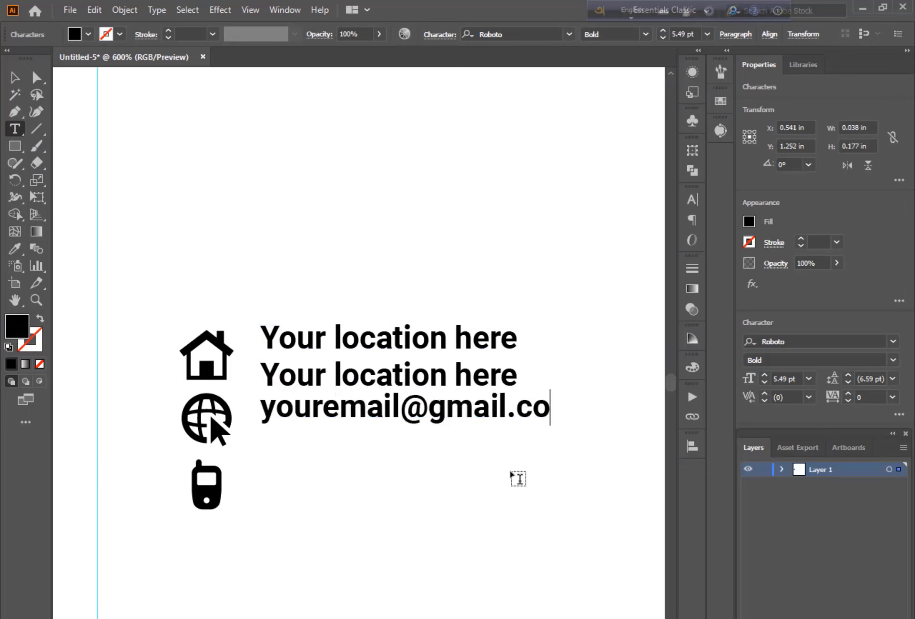
{"action": "type", "text": "m"}
{"action": "key", "text": "Return"}
{"action": "type", "text": "www.website.com"}
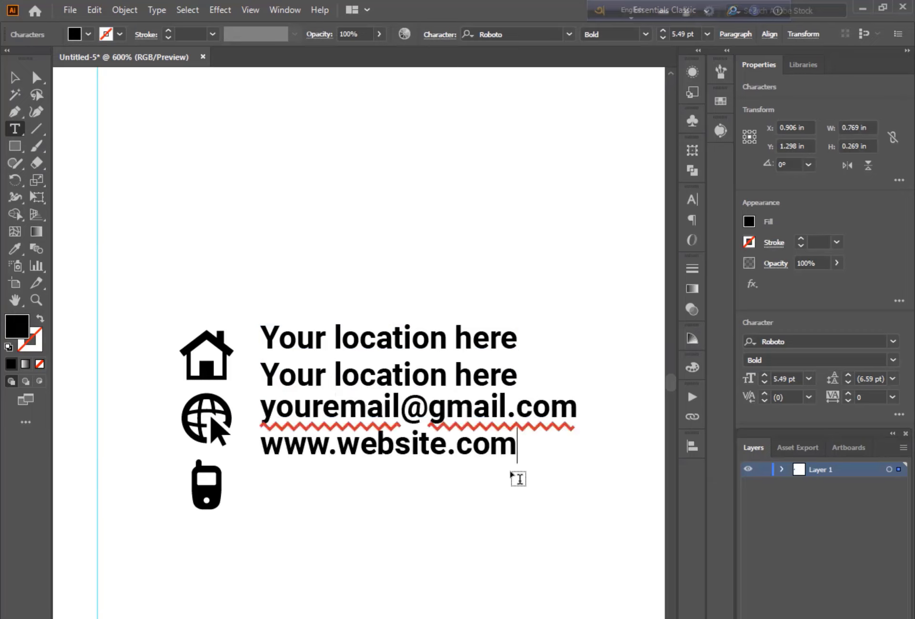
Step: Duplicate the email and website text block beside the phone icon
{"action": "left_click", "coordinate": [15, 78]}
{"action": "left_click", "coordinate": [263, 580]}
{"action": "left_click_drag", "start_coordinate": [344, 409], "coordinate": [344, 468]}
{"action": "double_click", "coordinate": [344, 604]}
{"action": "key", "text": "ctrl+0"}
{"action": "double_click", "coordinate": [344, 604]}
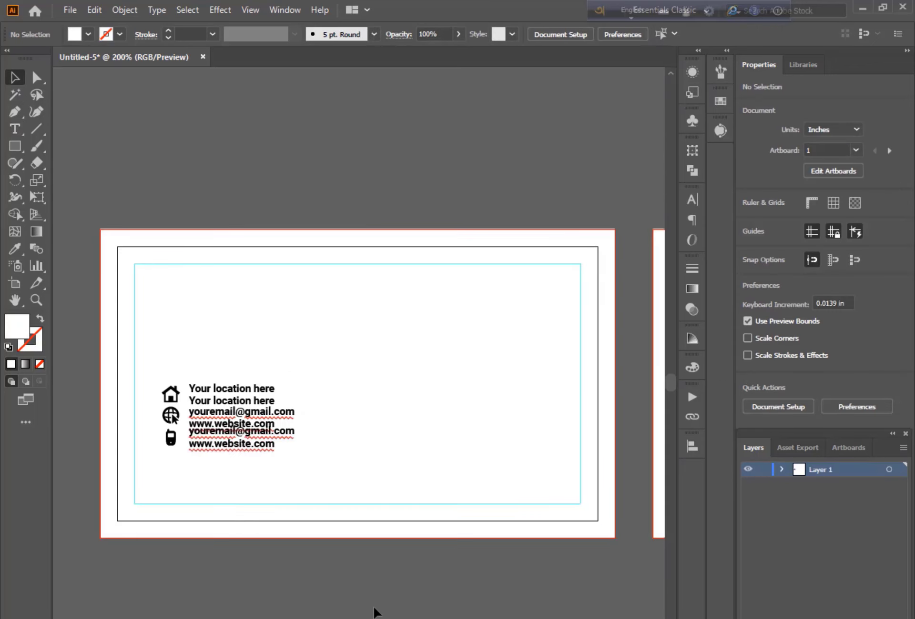
Step: Replace the duplicated text beside the phone icon with two placeholder phone numbers on separate lines
{"action": "key", "text": "ctrl+="}
{"action": "left_click_drag", "start_coordinate": [183, 510], "coordinate": [302, 507]}
{"action": "key", "text": "ctrl+="}
{"action": "double_click", "coordinate": [344, 504]}
{"action": "key", "text": "BackSpace"}
{"action": "key", "text": "BackSpace"}
{"action": "key", "text": "BackSpace"}
{"action": "key", "text": "BackSpace"}
{"action": "key", "text": "BackSpace"}
{"action": "key", "text": "BackSpace"}
{"action": "key", "text": "BackSpace"}
{"action": "key", "text": "BackSpace"}
{"action": "key", "text": "BackSpace"}
{"action": "key", "text": "BackSpace"}
{"action": "key", "text": "BackSpace"}
{"action": "key", "text": "BackSpace"}
{"action": "key", "text": "BackSpace"}
{"action": "key", "text": "BackSpace"}
{"action": "key", "text": "BackSpace"}
{"action": "key", "text": "BackSpace"}
{"action": "key", "text": "BackSpace"}
{"action": "key", "text": "BackSpace"}
{"action": "key", "text": "BackSpace"}
{"action": "key", "text": "BackSpace"}
{"action": "type", "text": "+ "}
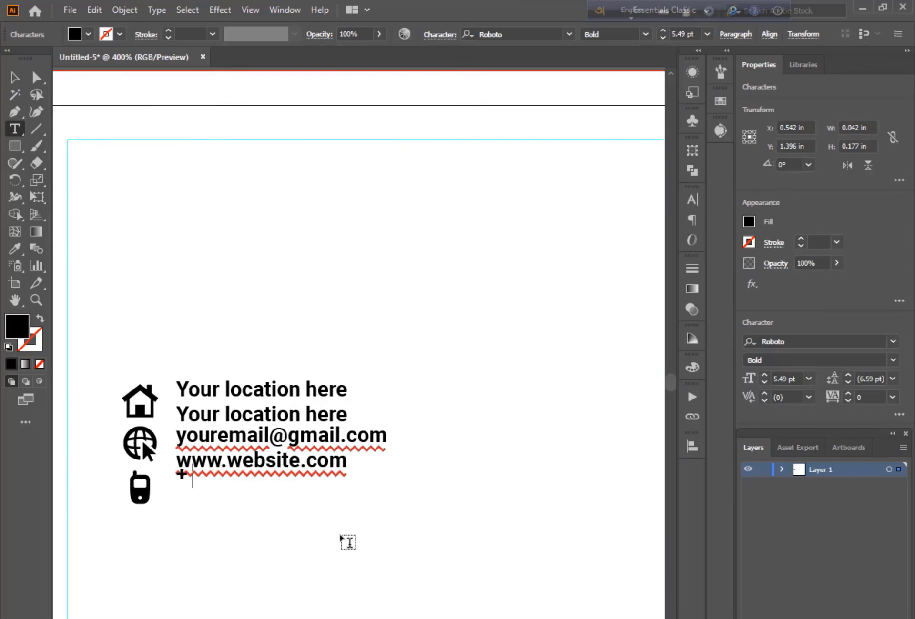
{"action": "type", "text": "00 123 456 789"}
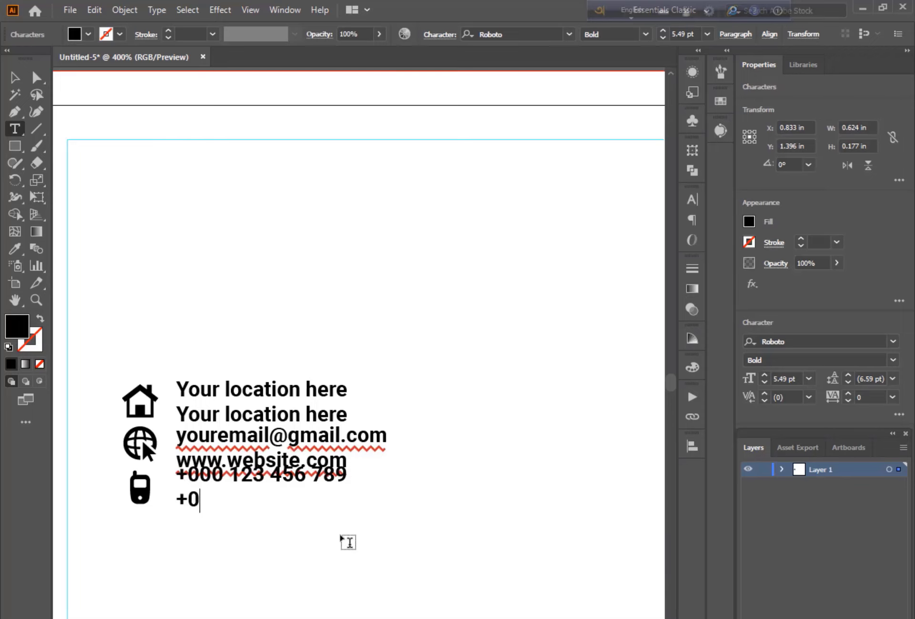
{"action": "type", "text": "7 654 321"}
{"action": "left_click", "coordinate": [15, 78]}
Step: Scale the phone number text down to 3.74 pt and position it beside the phone icon
{"action": "scroll", "coordinate": [135, 372], "scroll_direction": "down", "scroll_amount": 2}
{"action": "scroll", "coordinate": [135, 371], "scroll_direction": "up", "scroll_amount": 2}
{"action": "left_click", "coordinate": [262, 563]}
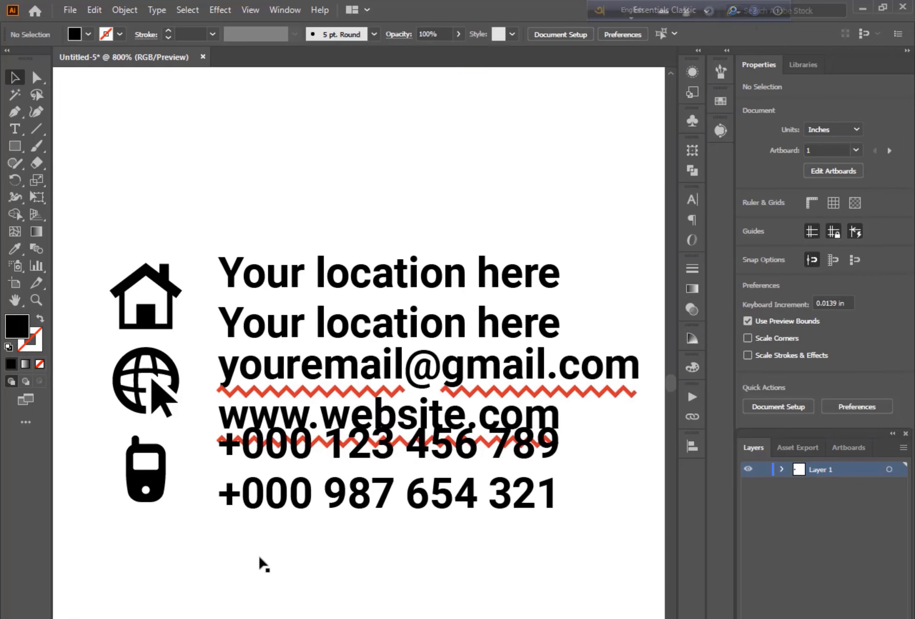
{"action": "left_click", "coordinate": [429, 495]}
{"action": "left_click_drag", "start_coordinate": [560, 519], "coordinate": [405, 475]}
{"action": "left_click_drag", "start_coordinate": [284, 441], "coordinate": [268, 463]}
{"action": "left_click_drag", "start_coordinate": [389, 498], "coordinate": [434, 510]}
{"action": "left_click_drag", "start_coordinate": [337, 465], "coordinate": [329, 465]}
Step: Match the email/website text and the location text to the phone numbers' text style with the Eyedropper
{"action": "left_click", "coordinate": [334, 415]}
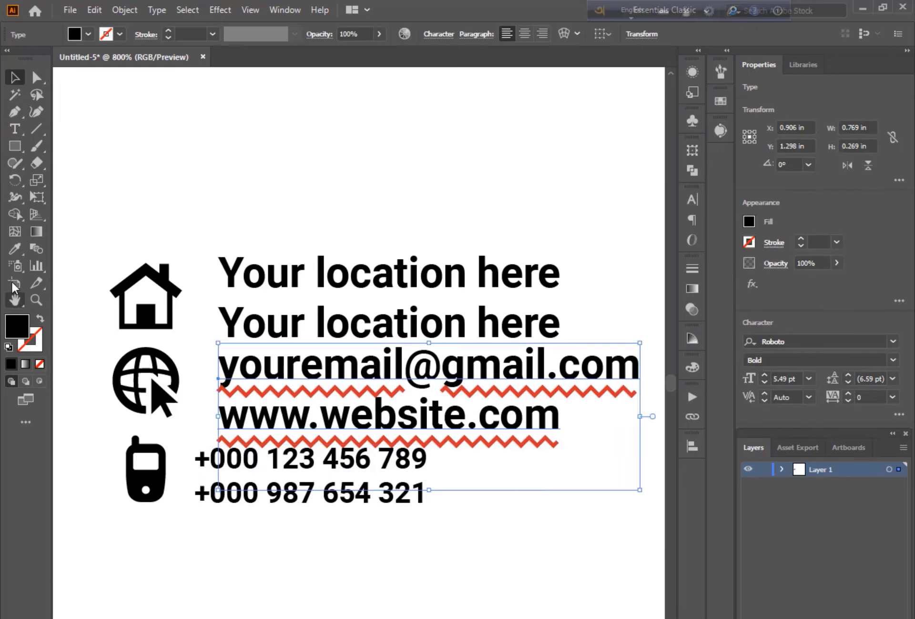
{"action": "double_click", "coordinate": [15, 248]}
{"action": "left_click", "coordinate": [536, 530]}
{"action": "left_click", "coordinate": [310, 459]}
{"action": "left_click", "coordinate": [14, 78]}
{"action": "left_click", "coordinate": [310, 281]}
{"action": "left_click", "coordinate": [15, 248]}
{"action": "left_click", "coordinate": [15, 78]}
Step: Align the left edges of the three contact text blocks and distribute them vertically by their centers
{"action": "left_click", "coordinate": [258, 376], "text": "shift"}
{"action": "left_click", "coordinate": [692, 446]}
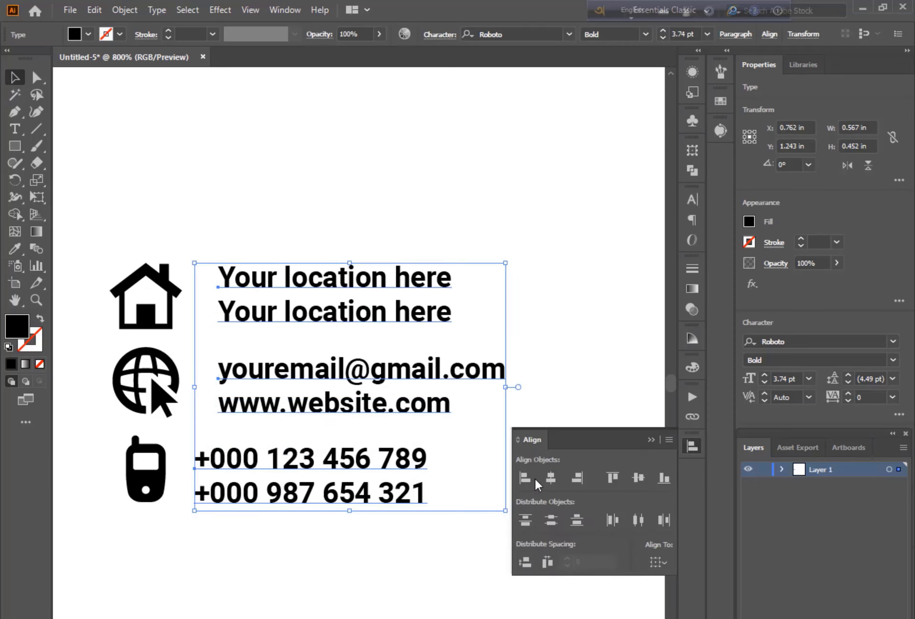
{"action": "left_click", "coordinate": [524, 478]}
{"action": "left_click", "coordinate": [551, 521]}
{"action": "left_click", "coordinate": [651, 440]}
{"action": "left_click", "coordinate": [552, 520]}
Step: Group the house, globe and phone icons together with their three contact text blocks
{"action": "scroll", "coordinate": [178, 424], "scroll_direction": "down", "scroll_amount": 4}
{"action": "left_click", "coordinate": [76, 396]}
{"action": "scroll", "coordinate": [198, 441], "scroll_direction": "up", "scroll_amount": 1}
{"action": "left_click", "coordinate": [279, 460]}
{"action": "left_click", "coordinate": [282, 422], "text": "shift"}
{"action": "double_click", "coordinate": [200, 418]}
{"action": "left_click", "coordinate": [218, 395]}
{"action": "left_click", "coordinate": [219, 429], "text": "shift"}
{"action": "left_click", "coordinate": [218, 461], "text": "shift"}
{"action": "left_click", "coordinate": [14, 78]}
{"action": "left_click", "coordinate": [420, 295]}
{"action": "left_click", "coordinate": [782, 470]}
{"action": "left_click", "coordinate": [889, 560]}
{"action": "left_click", "coordinate": [889, 545], "text": "shift"}
{"action": "left_click", "coordinate": [889, 529], "text": "shift"}
{"action": "left_click", "coordinate": [889, 515], "text": "shift"}
{"action": "left_click", "coordinate": [889, 500], "text": "shift"}
{"action": "left_click", "coordinate": [889, 485], "text": "shift"}
{"action": "key", "text": "ctrl+g"}
{"action": "left_click", "coordinate": [429, 457]}
{"action": "left_click", "coordinate": [314, 433]}
{"action": "left_click_drag", "start_coordinate": [344, 475], "coordinate": [438, 534]}
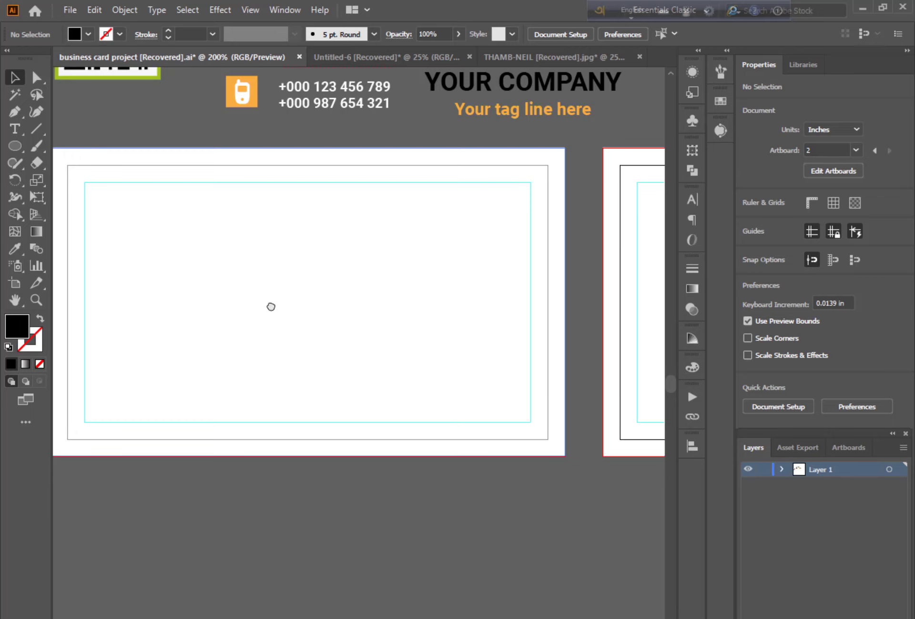
Step: In the business card project document, draw a black four-sided Pen shape with a slanted left edge over the card's right part, out to the bleed
{"action": "left_click_drag", "start_coordinate": [271, 307], "coordinate": [311, 312]}
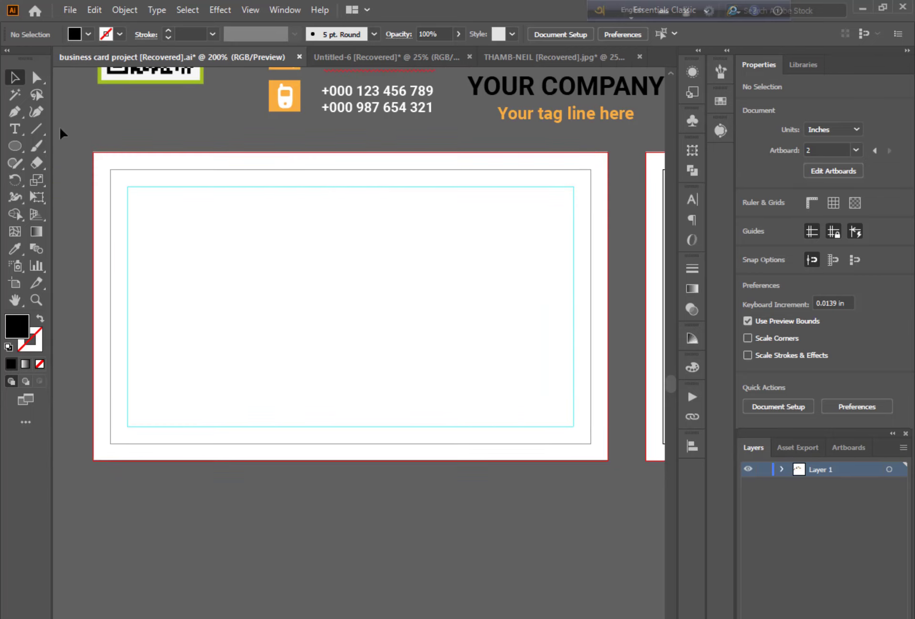
{"action": "left_click", "coordinate": [19, 107]}
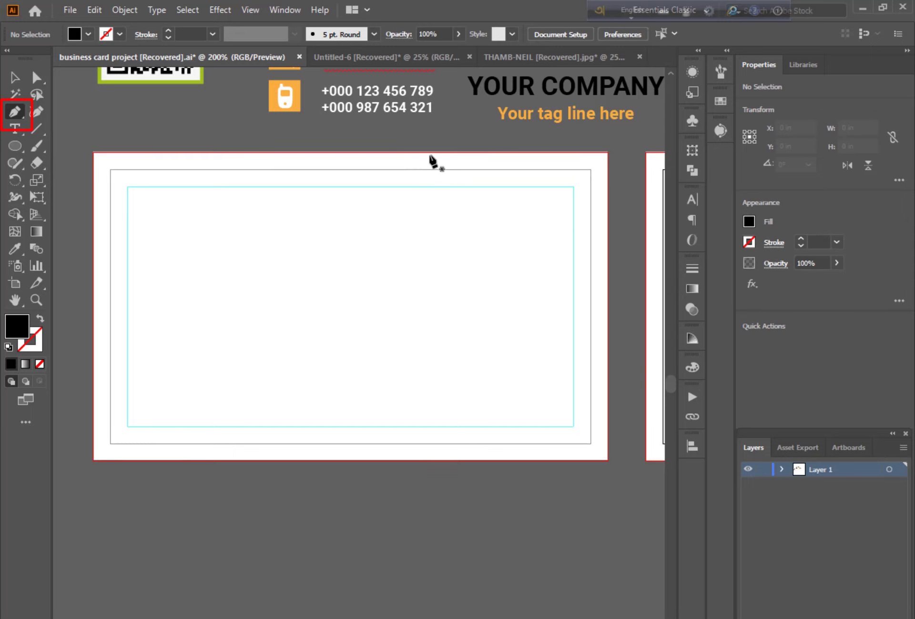
{"action": "left_click", "coordinate": [423, 152]}
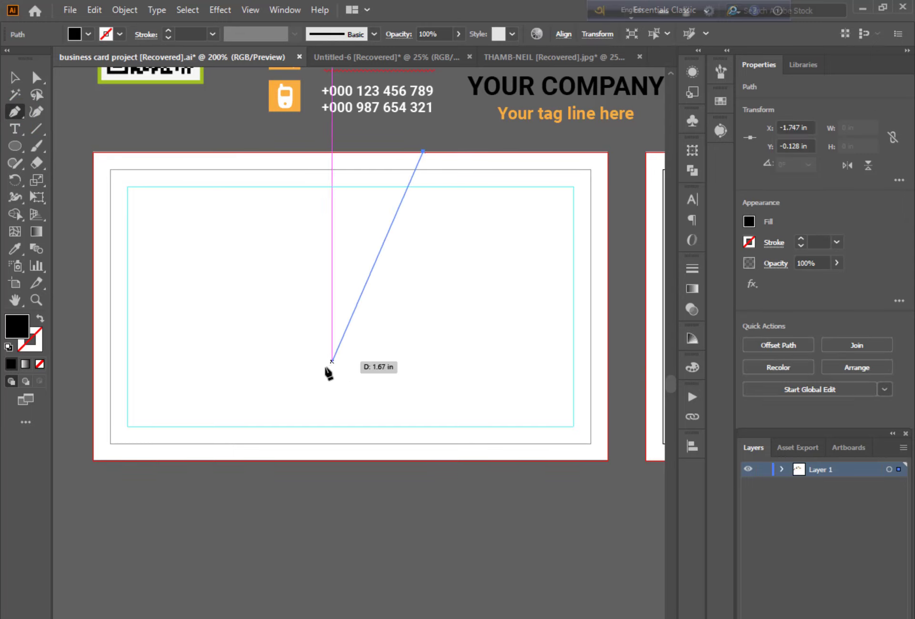
{"action": "left_click", "coordinate": [321, 461]}
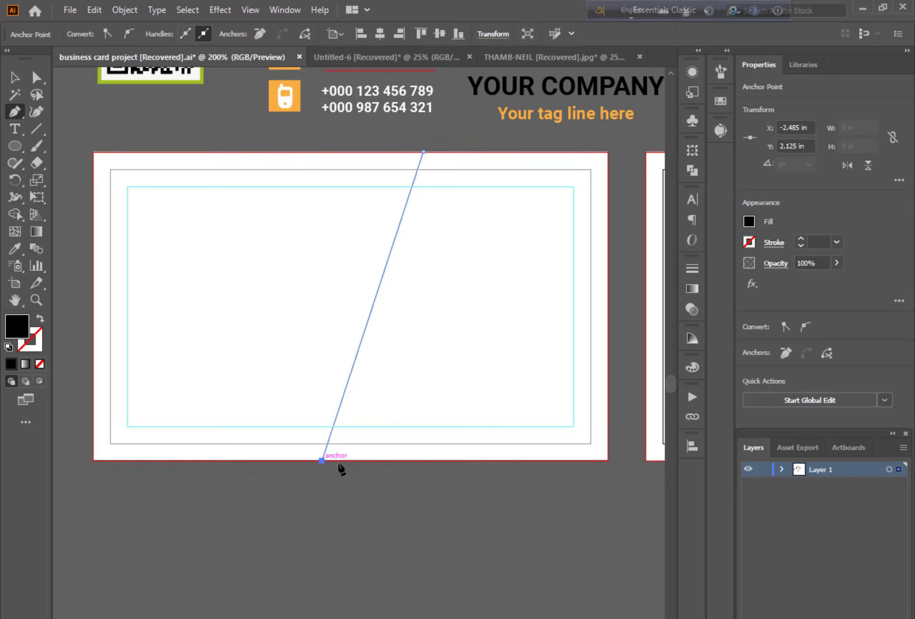
{"action": "left_click", "coordinate": [607, 460]}
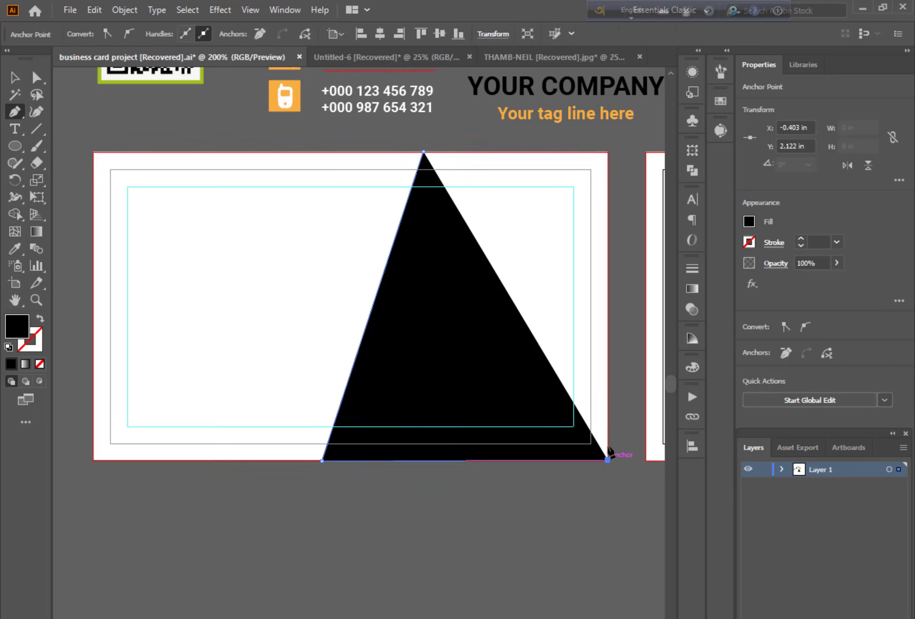
{"action": "left_click", "coordinate": [607, 152]}
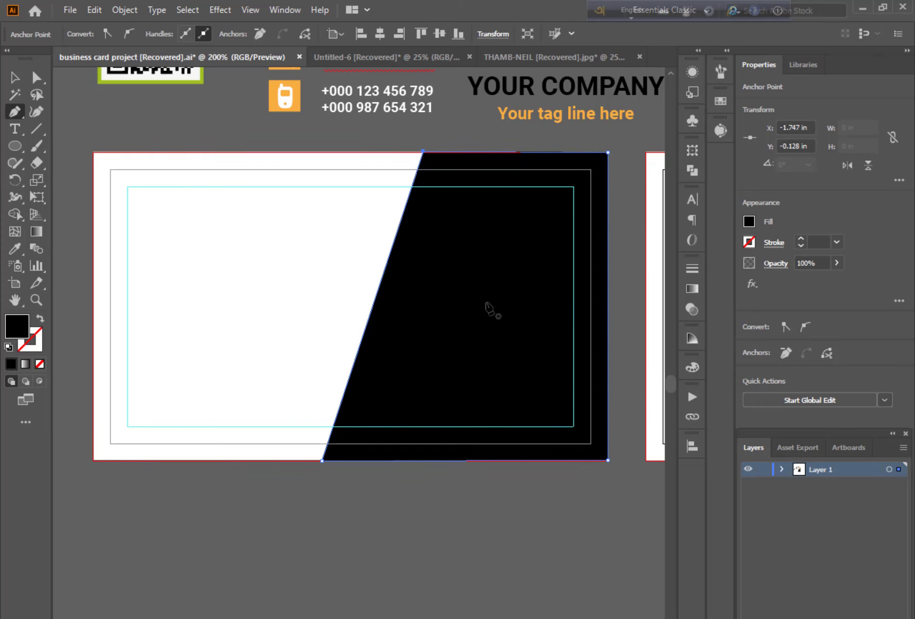
{"action": "left_click", "coordinate": [14, 77]}
{"action": "left_click", "coordinate": [136, 125]}
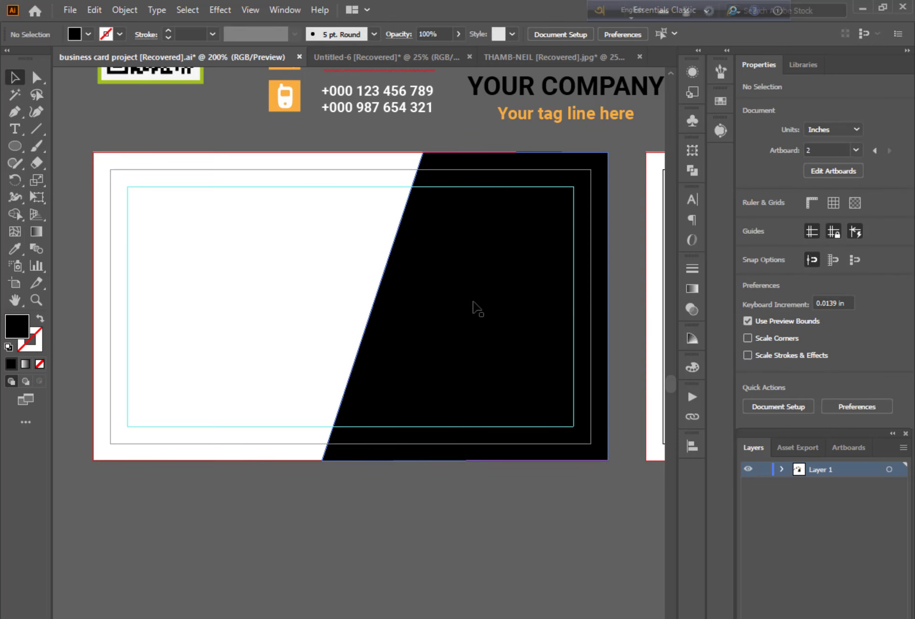
Step: Draw a slanted Pen strip about 0.16 in wide along the black shape's left edge, from the bottom bleed edge to above mid-height
{"action": "left_click", "coordinate": [14, 114]}
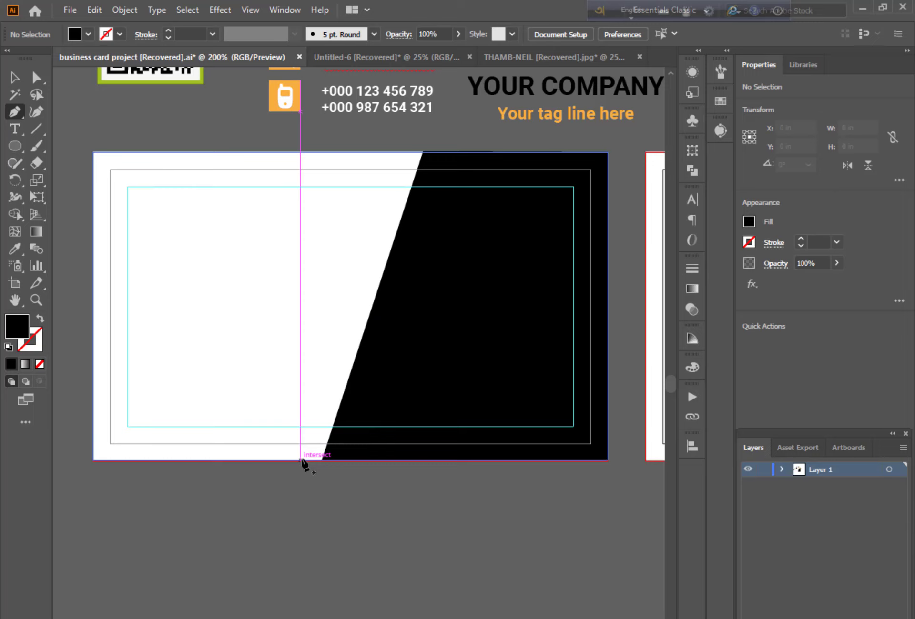
{"action": "left_click", "coordinate": [300, 460]}
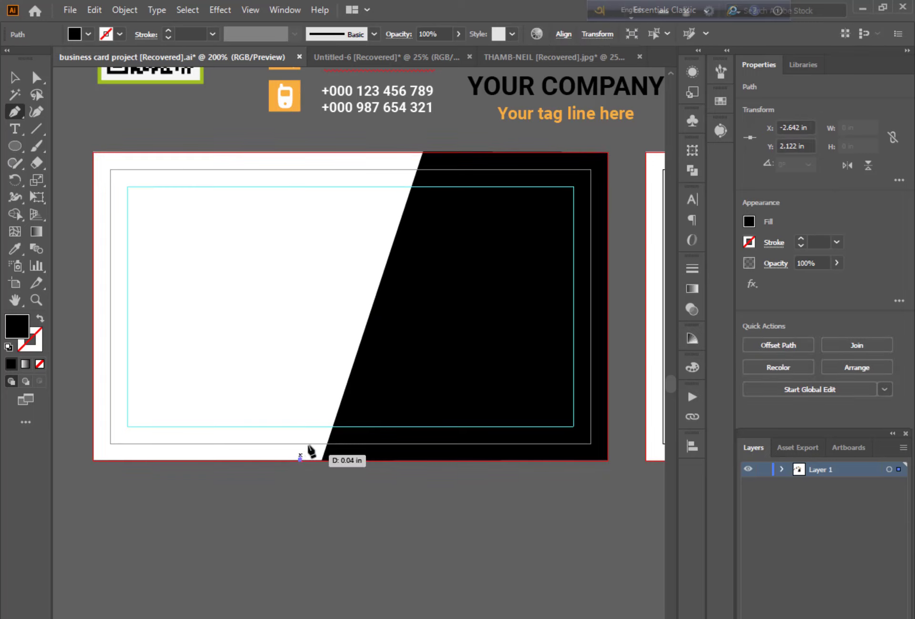
{"action": "left_click", "coordinate": [361, 273]}
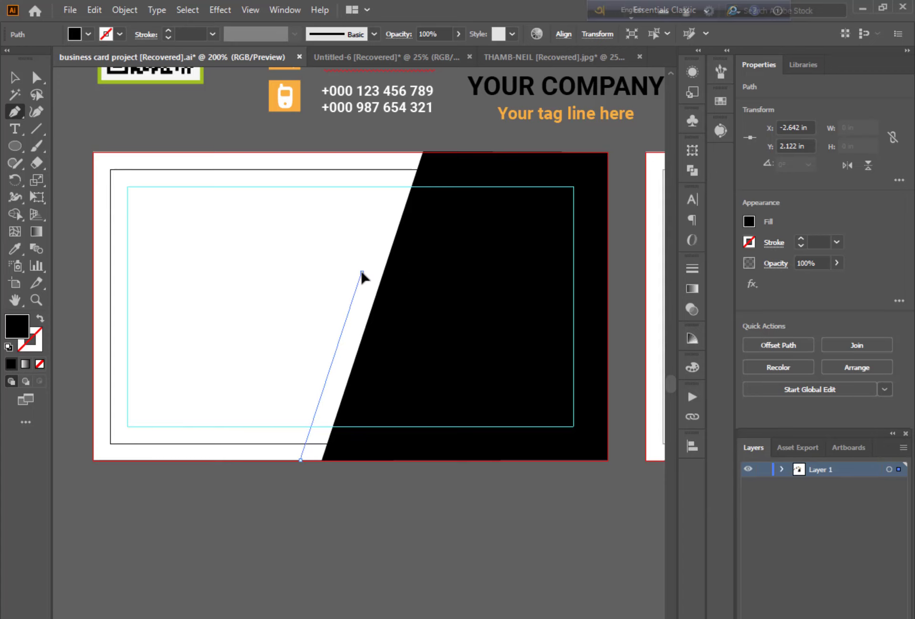
{"action": "left_click_drag", "start_coordinate": [361, 273], "coordinate": [383, 273]}
{"action": "left_click", "coordinate": [383, 273]}
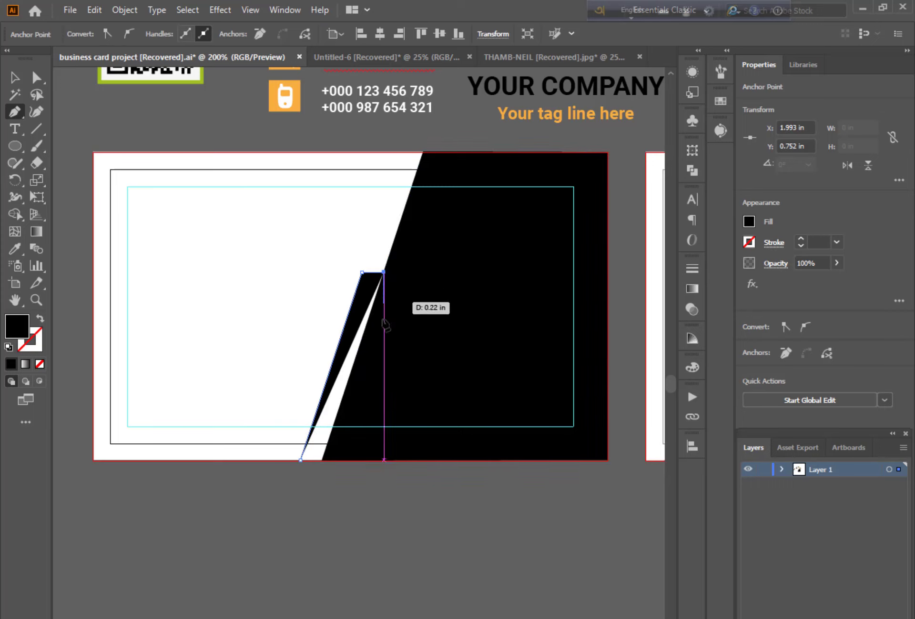
{"action": "left_click", "coordinate": [322, 460]}
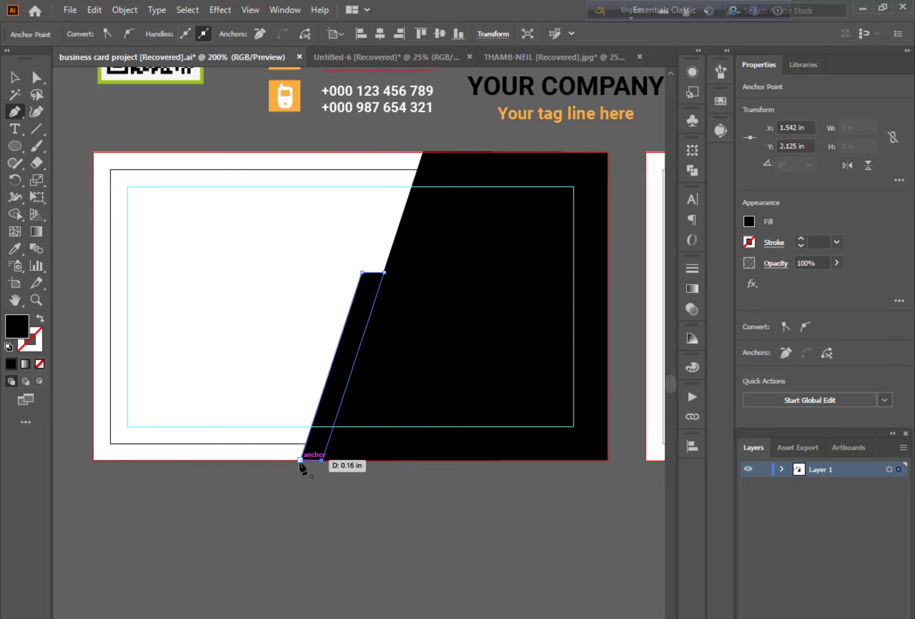
{"action": "left_click", "coordinate": [300, 460]}
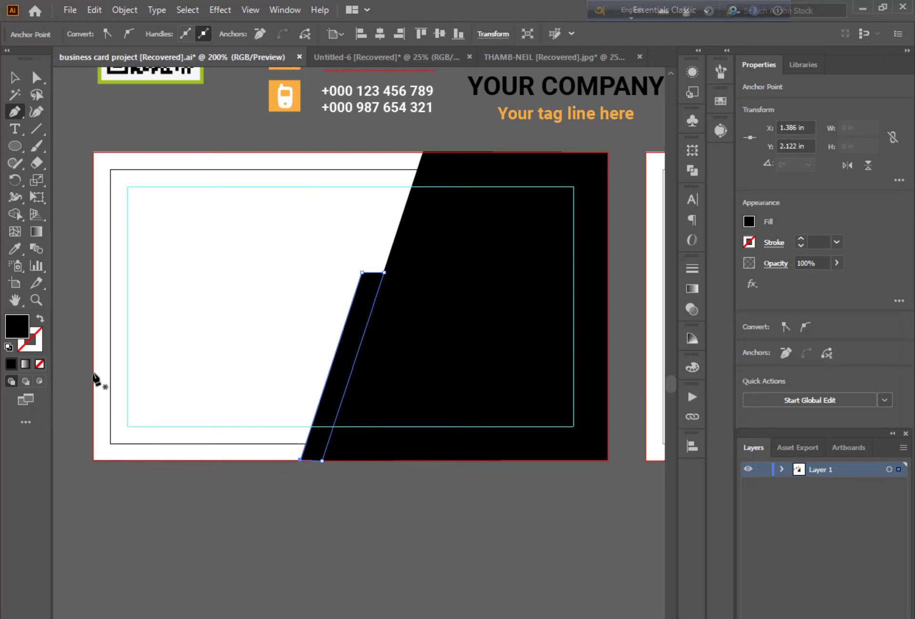
Step: Fill the slanted strip with the orange sampled from the phone icon's background
{"action": "left_click", "coordinate": [14, 245]}
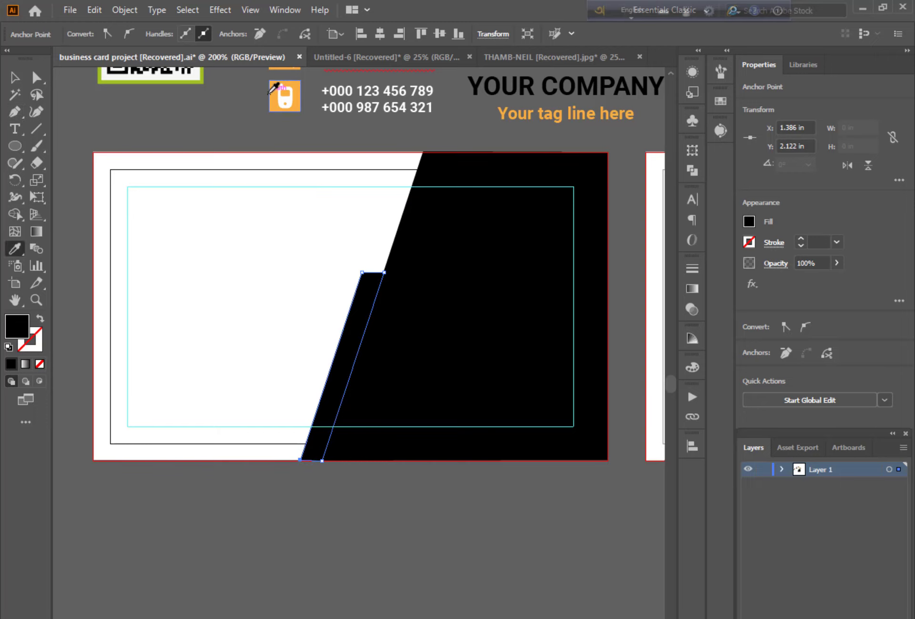
{"action": "left_click", "coordinate": [269, 93]}
{"action": "double_click", "coordinate": [14, 77]}
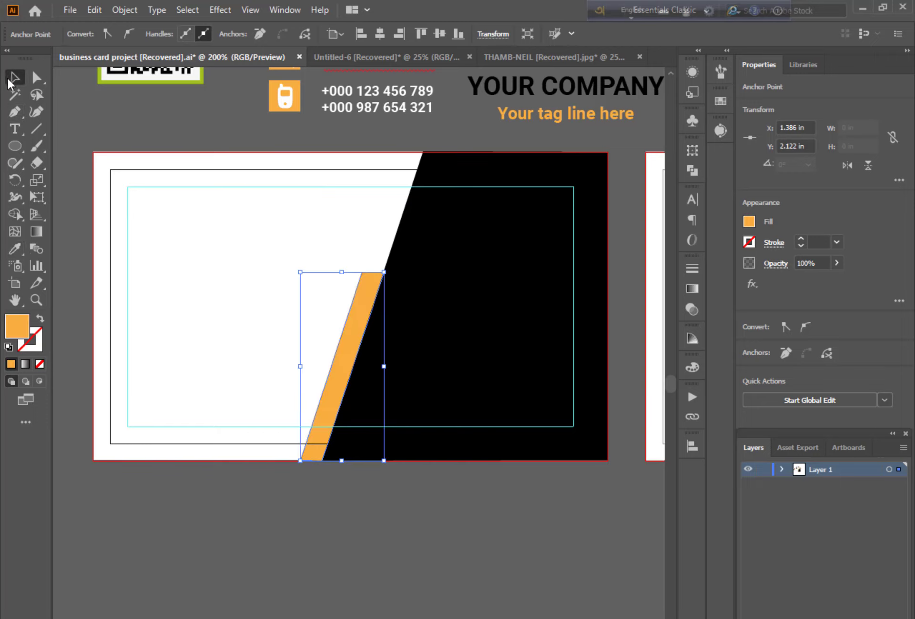
{"action": "left_click", "coordinate": [531, 471]}
{"action": "left_click", "coordinate": [527, 516]}
Step: Move the contact details group onto the card's black area and scale it down to about 1.28 in wide
{"action": "scroll", "coordinate": [457, 330], "scroll_direction": "down", "scroll_amount": 2}
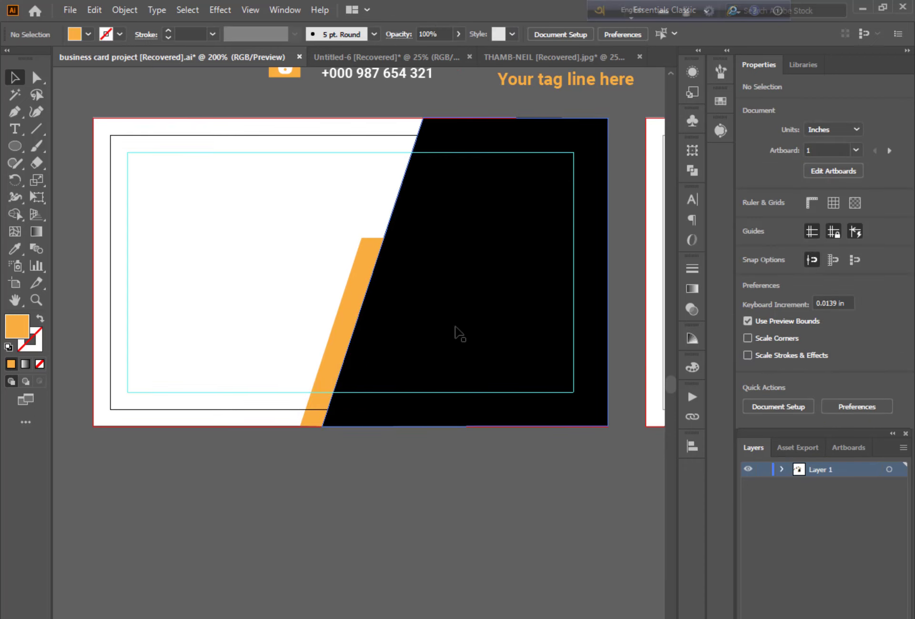
{"action": "scroll", "coordinate": [506, 300], "scroll_direction": "up", "scroll_amount": 3}
{"action": "left_click_drag", "start_coordinate": [351, 126], "coordinate": [467, 420]}
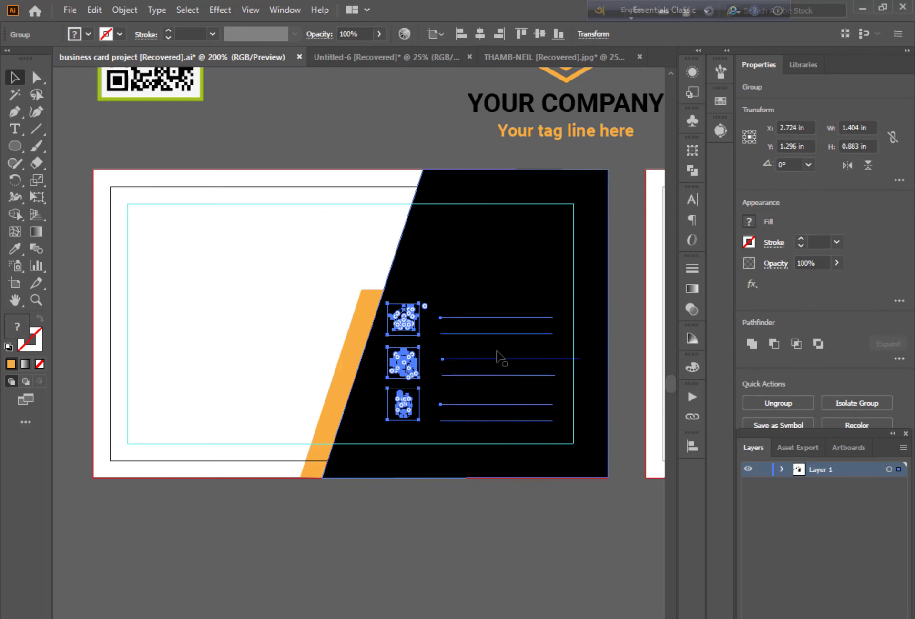
{"action": "left_click_drag", "start_coordinate": [487, 300], "coordinate": [483, 313]}
Step: Nudge the contact details group down and slightly left within the lower right of the safe area
{"action": "key", "text": "Left"}
{"action": "key", "text": "Left"}
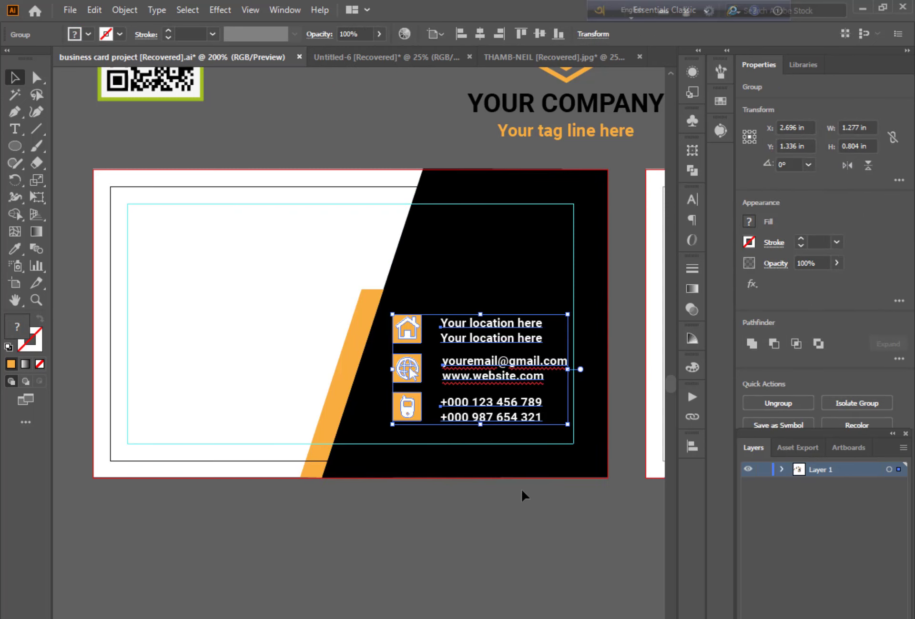
{"action": "key", "text": "Down"}
{"action": "key", "text": "Down"}
{"action": "key", "text": "Down"}
{"action": "key", "text": "Down"}
{"action": "key", "text": "Down"}
{"action": "key", "text": "Down"}
{"action": "key", "text": "Down"}
{"action": "key", "text": "Down"}
{"action": "key", "text": "Down"}
{"action": "key", "text": "Left"}
{"action": "left_click", "coordinate": [547, 542]}
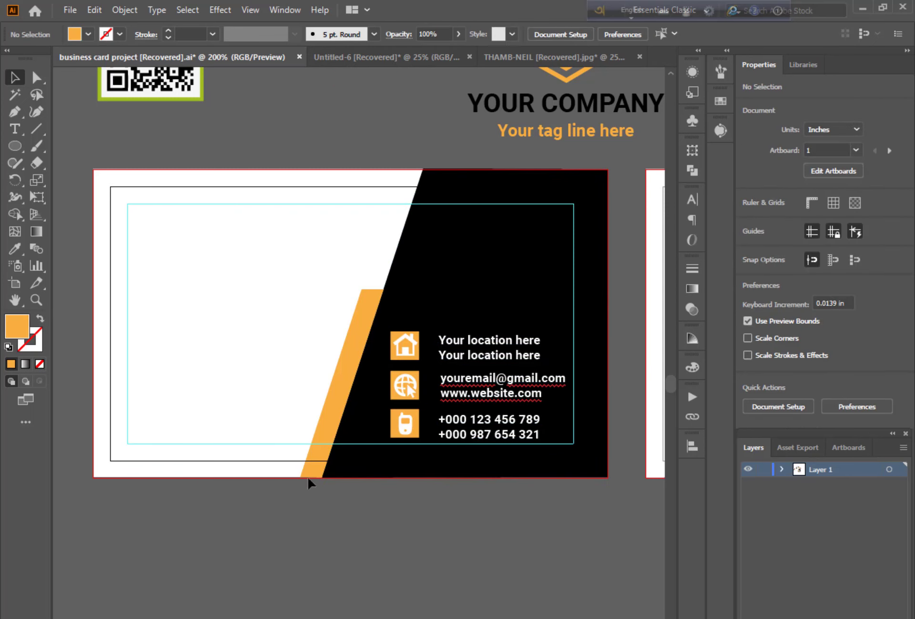
Step: Place the name and job title group above the contact details and recolor the first name and "Graphic Designer" white
{"action": "scroll", "coordinate": [482, 136], "scroll_direction": "up", "scroll_amount": 5}
{"action": "left_click_drag", "start_coordinate": [460, 171], "coordinate": [531, 492]}
{"action": "double_click", "coordinate": [455, 471]}
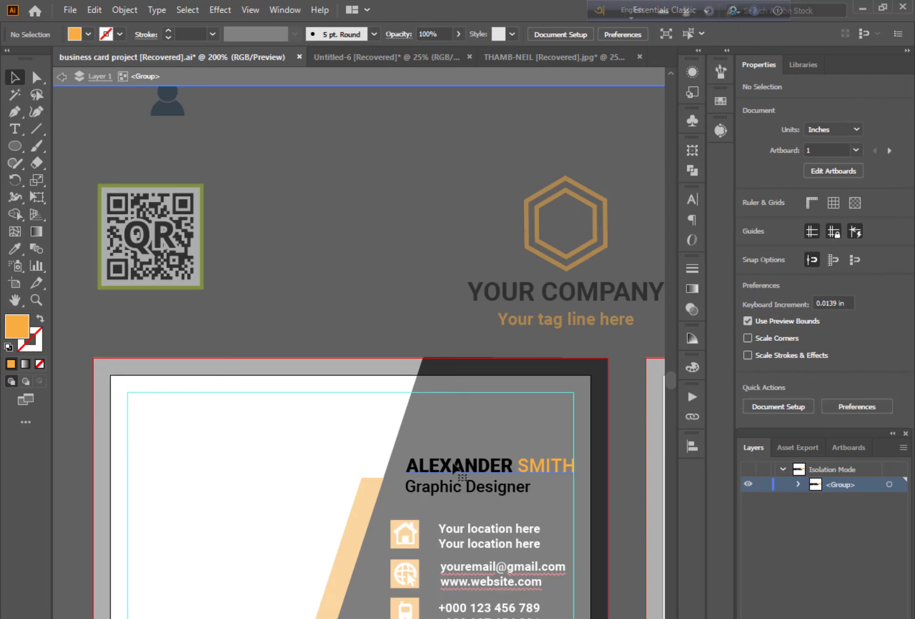
{"action": "left_click_drag", "start_coordinate": [417, 466], "coordinate": [520, 465]}
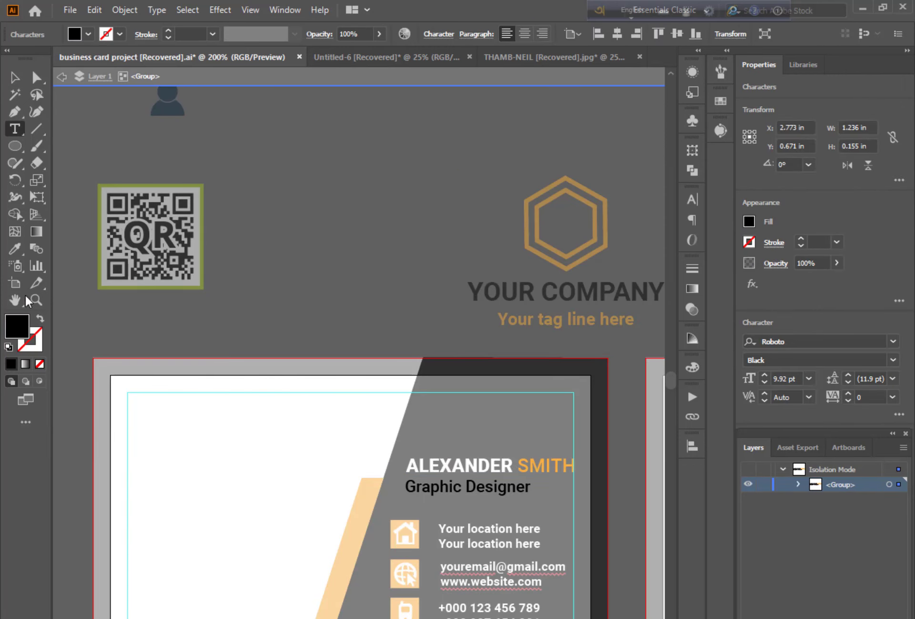
{"action": "left_click", "coordinate": [14, 249]}
{"action": "left_click", "coordinate": [148, 405]}
{"action": "left_click", "coordinate": [37, 78]}
{"action": "left_click", "coordinate": [14, 249]}
{"action": "left_click", "coordinate": [149, 405]}
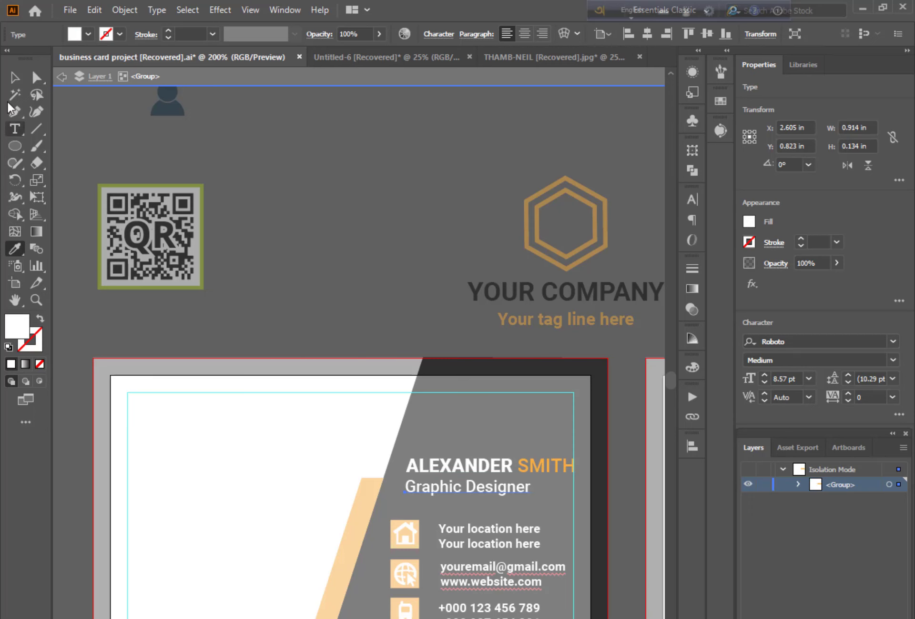
{"action": "double_click", "coordinate": [333, 254]}
Step: Scale the name and job title group to about 0.97 in wide and move it near the safe area's top right corner
{"action": "key", "text": "ctrl+equal"}
{"action": "key", "text": "ctrl+equal"}
{"action": "left_click_drag", "start_coordinate": [406, 548], "coordinate": [224, 406]}
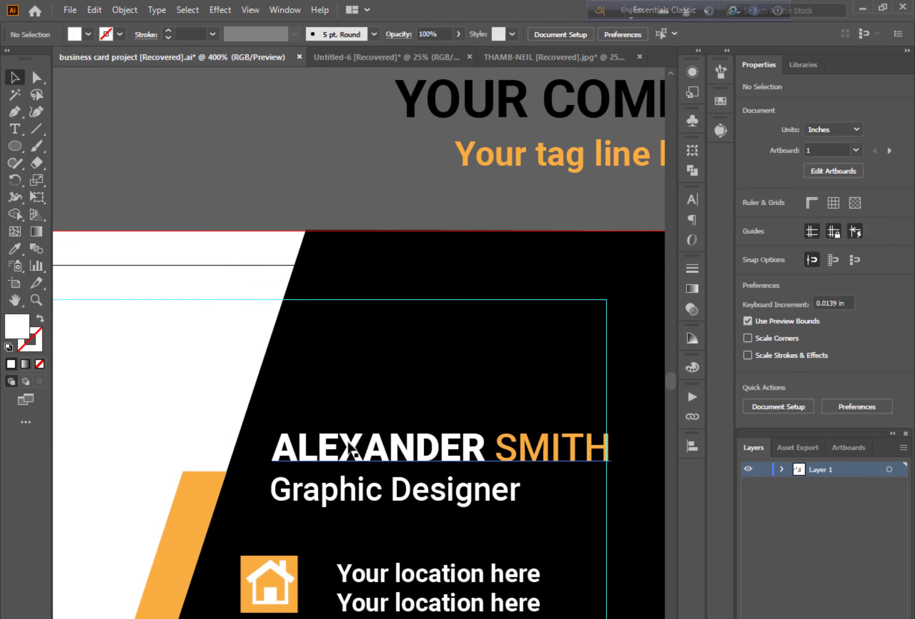
{"action": "left_click_drag", "start_coordinate": [347, 442], "coordinate": [346, 370]}
{"action": "left_click_drag", "start_coordinate": [439, 357], "coordinate": [415, 312]}
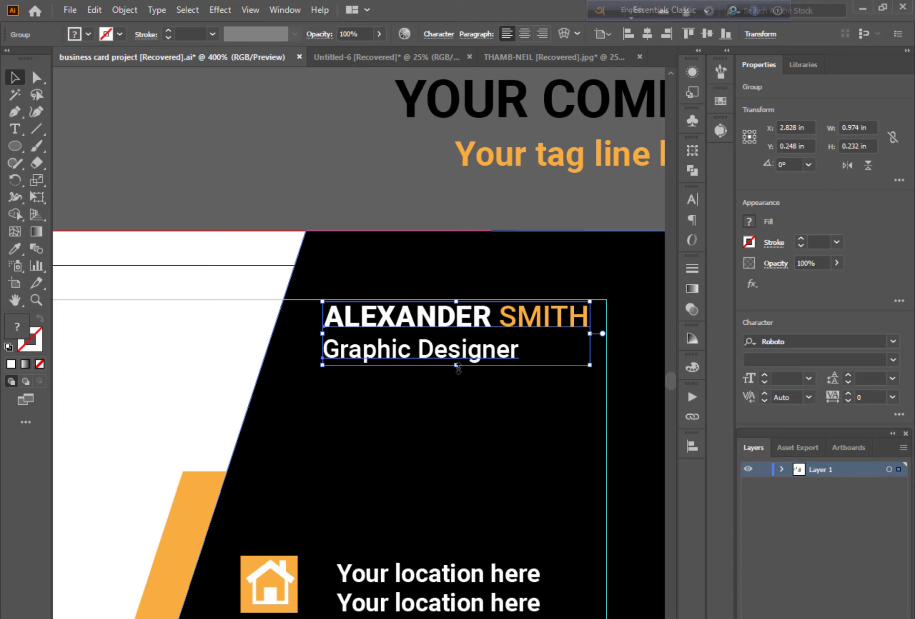
Step: Enlarge the name and job title group slightly and fit it into the safe area's top right corner on the front card
{"action": "left_click_drag", "start_coordinate": [519, 319], "coordinate": [512, 319]}
{"action": "left_click", "coordinate": [325, 168]}
{"action": "key", "text": "ctrl+minus"}
{"action": "key", "text": "ctrl+minus"}
{"action": "key", "text": "ctrl+minus"}
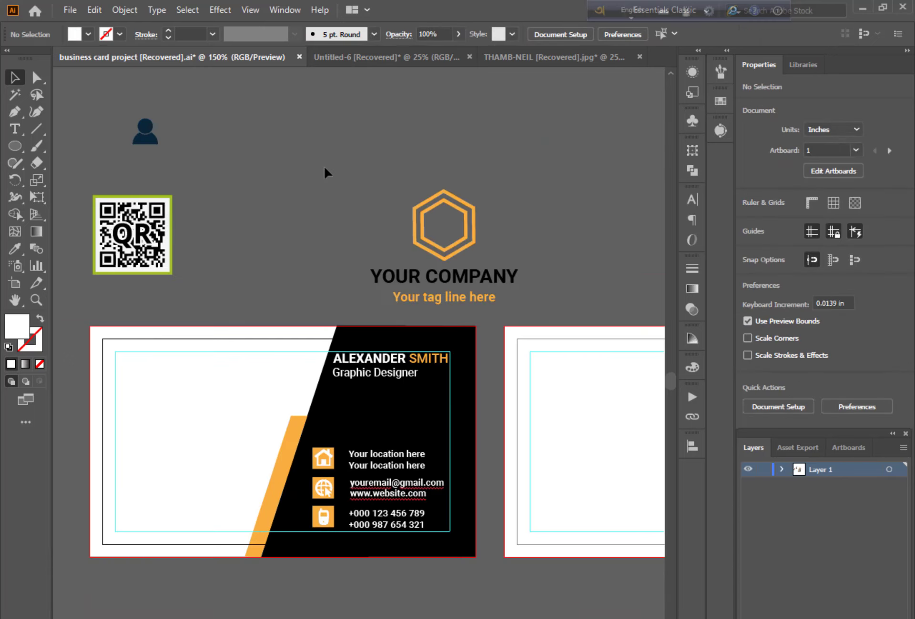
Step: Move the QR code onto the lower white area of the front card
{"action": "left_click_drag", "start_coordinate": [299, 370], "coordinate": [341, 380]}
{"action": "left_click_drag", "start_coordinate": [173, 281], "coordinate": [210, 523]}
{"action": "left_click", "coordinate": [253, 281]}
{"action": "left_click", "coordinate": [37, 78]}
{"action": "left_click", "coordinate": [249, 482]}
{"action": "key", "text": "i"}
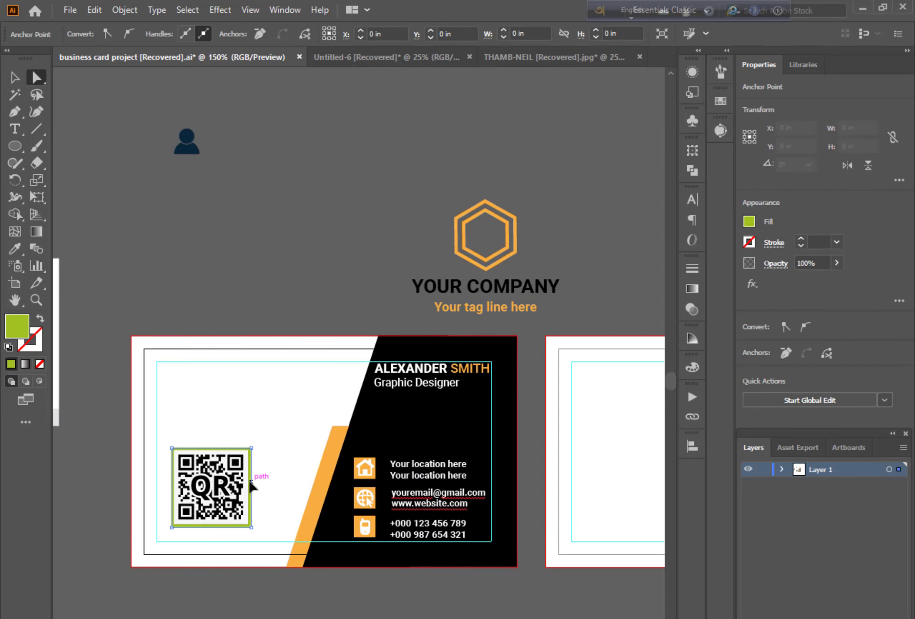
{"action": "left_click", "coordinate": [324, 477]}
{"action": "key", "text": "v"}
{"action": "key", "text": "shift+Right"}
{"action": "key", "text": "Right"}
{"action": "key", "text": "ctrl+z"}
{"action": "key", "text": "ctrl+z"}
{"action": "key", "text": "ctrl+z"}
{"action": "key", "text": "ctrl+z"}
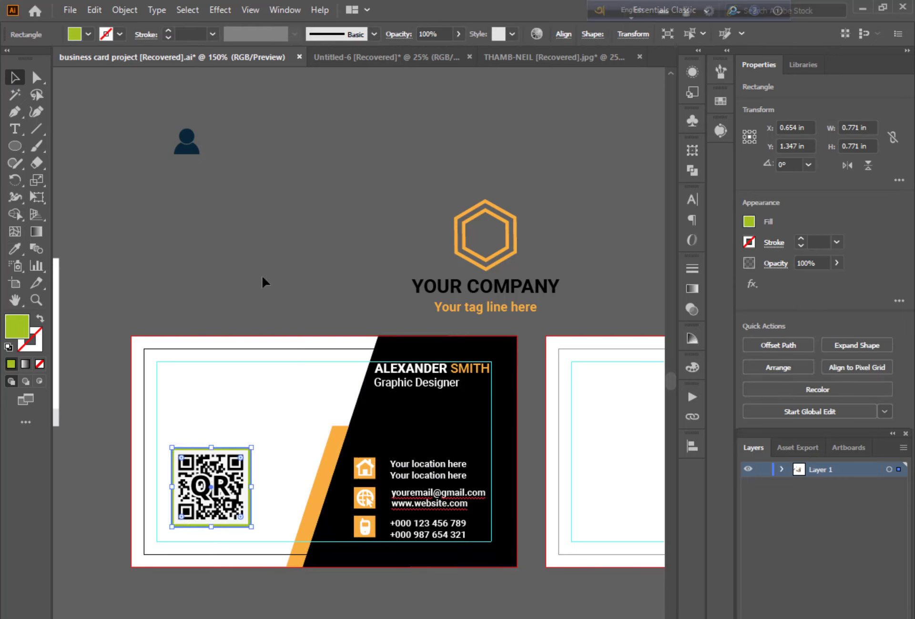
Step: Recolor the QR code's green frame with the orange sampled from the front card's stripe
{"action": "left_click", "coordinate": [262, 279]}
{"action": "left_click", "coordinate": [37, 78]}
{"action": "left_click", "coordinate": [249, 461]}
{"action": "left_click", "coordinate": [15, 249]}
{"action": "left_click", "coordinate": [325, 472]}
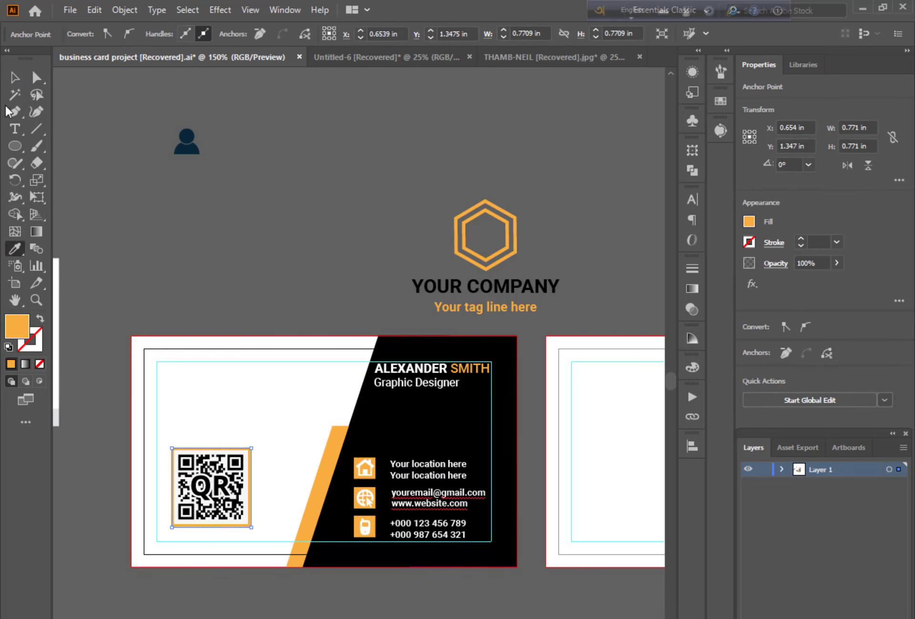
{"action": "left_click", "coordinate": [15, 77]}
{"action": "left_click", "coordinate": [143, 257]}
Step: Nudge the whole QR code group right and down toward the bottom edge of the front card's safe area
{"action": "left_click", "coordinate": [243, 478]}
{"action": "key", "text": "Down"}
{"action": "key", "text": "Down"}
{"action": "key", "text": "Down"}
{"action": "key", "text": "Down"}
{"action": "key", "text": "Down"}
{"action": "key", "text": "Right"}
{"action": "key", "text": "Right"}
{"action": "key", "text": "Right"}
{"action": "key", "text": "Right"}
{"action": "key", "text": "Right"}
{"action": "key", "text": "Right"}
{"action": "key", "text": "Right"}
{"action": "key", "text": "Right"}
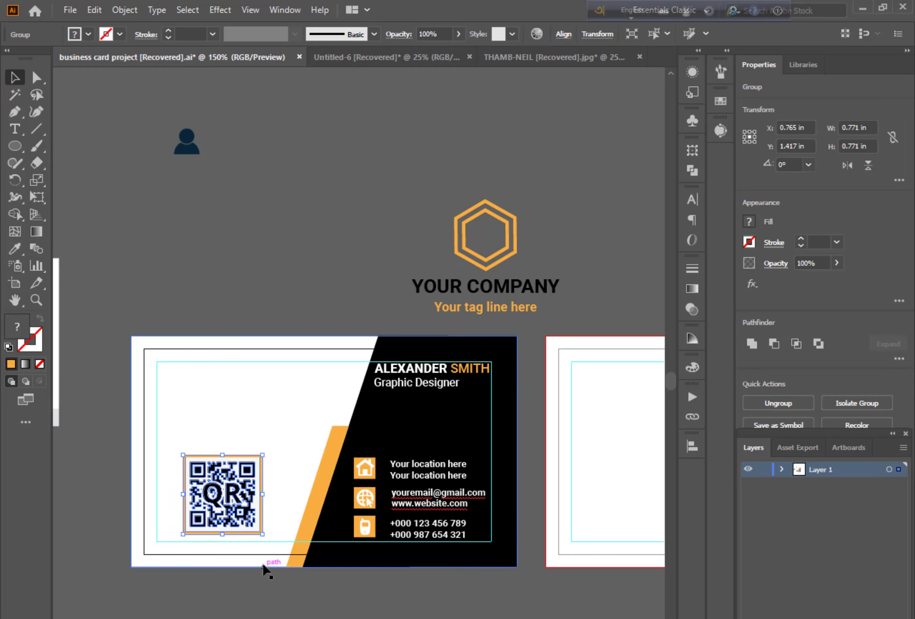
{"action": "key", "text": "Right"}
{"action": "key", "text": "Right"}
{"action": "key", "text": "Right"}
{"action": "key", "text": "Down"}
{"action": "key", "text": "Down"}
{"action": "key", "text": "Down"}
{"action": "key", "text": "Down"}
{"action": "key", "text": "Right"}
{"action": "key", "text": "Right"}
{"action": "left_click", "coordinate": [305, 587]}
Step: Move the company logo and tagline group above the QR code and scale it down to about 0.99 in wide
{"action": "left_click_drag", "start_coordinate": [471, 294], "coordinate": [222, 411]}
{"action": "left_click_drag", "start_coordinate": [236, 315], "coordinate": [237, 352]}
{"action": "left_click_drag", "start_coordinate": [241, 406], "coordinate": [237, 424]}
Step: Align the logo group and QR code on their horizontal centers and nudge both up slightly
{"action": "left_click", "coordinate": [250, 496], "text": "shift"}
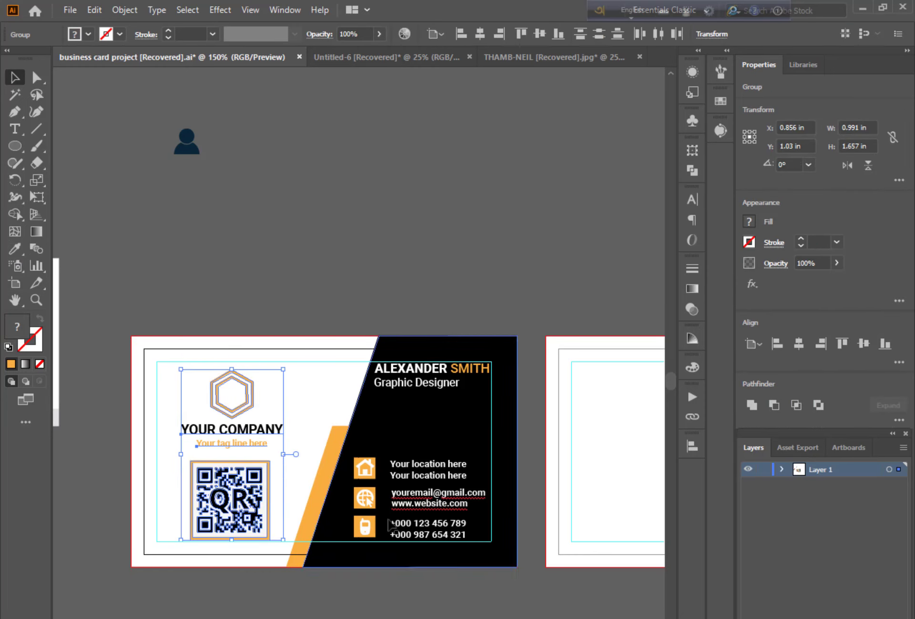
{"action": "left_click", "coordinate": [691, 446]}
{"action": "left_click", "coordinate": [551, 478]}
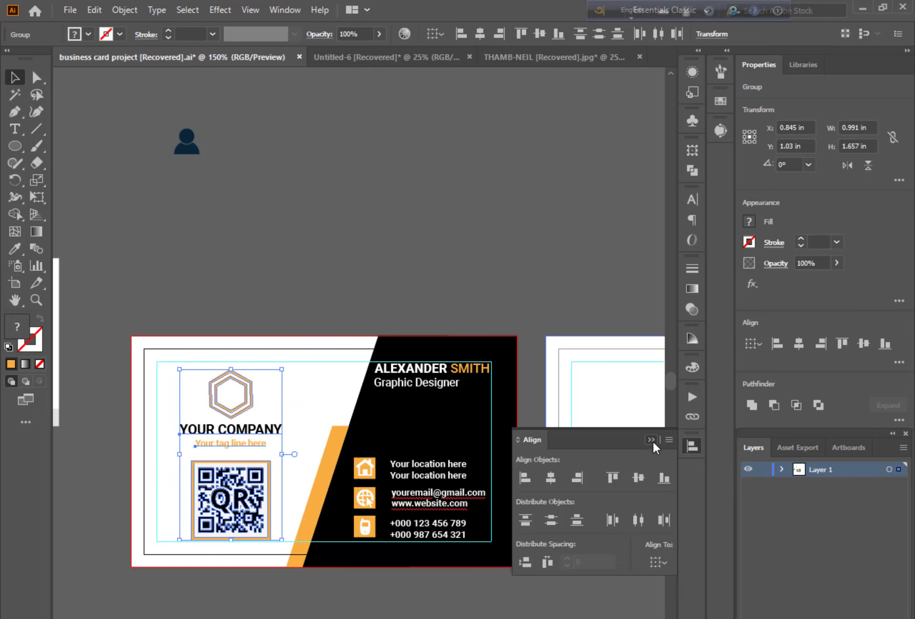
{"action": "left_click", "coordinate": [651, 439]}
{"action": "key", "text": "Up"}
{"action": "key", "text": "Up"}
{"action": "key", "text": "Up"}
{"action": "left_click", "coordinate": [550, 253]}
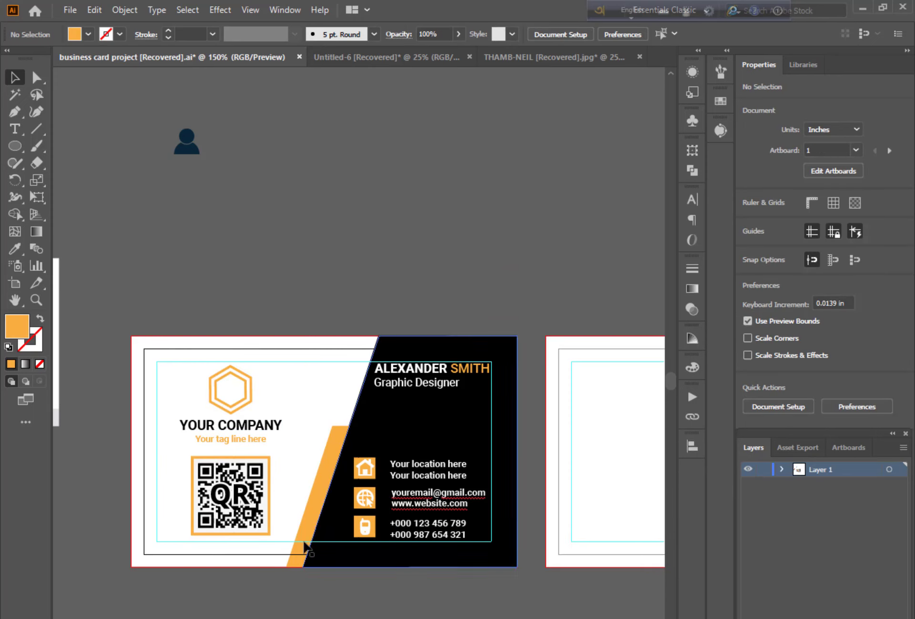
Step: Draw an orange right triangle along the back card's left bleed edge, about 0.9 in wide and 2.25 in high
{"action": "scroll", "coordinate": [383, 498], "scroll_direction": "down", "scroll_amount": 1}
{"action": "left_click_drag", "start_coordinate": [471, 575], "coordinate": [138, 527]}
{"action": "key", "text": "p"}
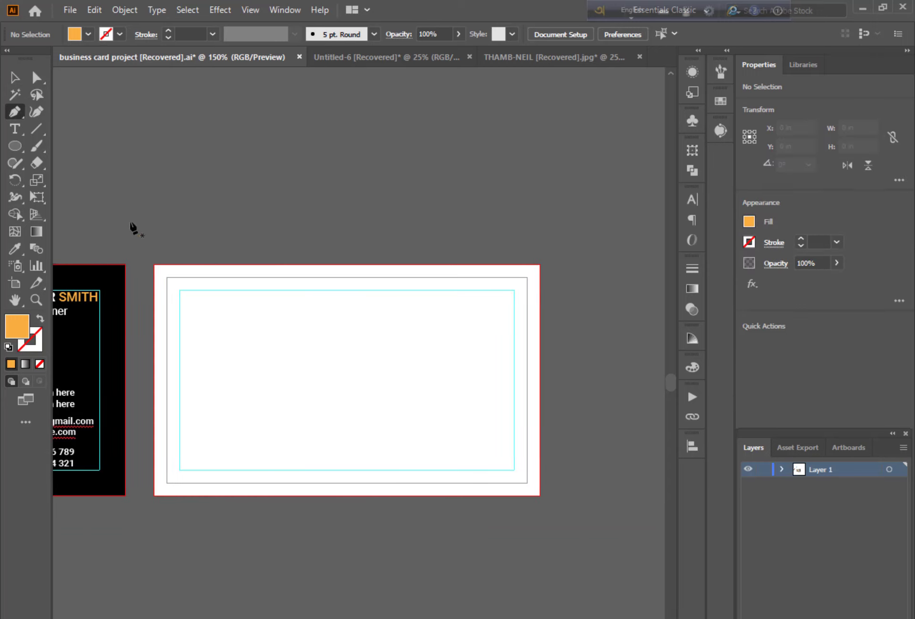
{"action": "left_click", "coordinate": [154, 264]}
{"action": "left_click", "coordinate": [246, 496]}
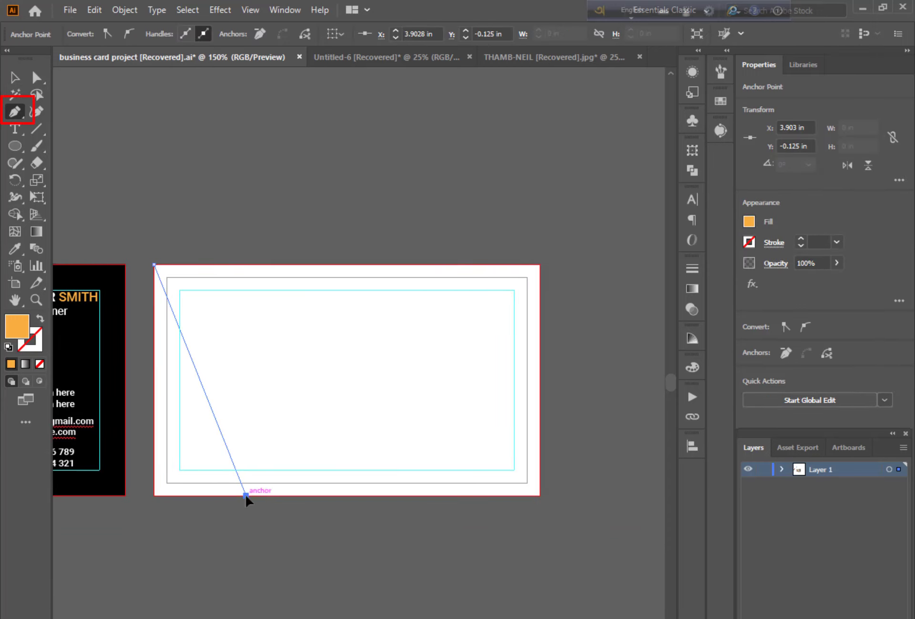
{"action": "left_click", "coordinate": [153, 496]}
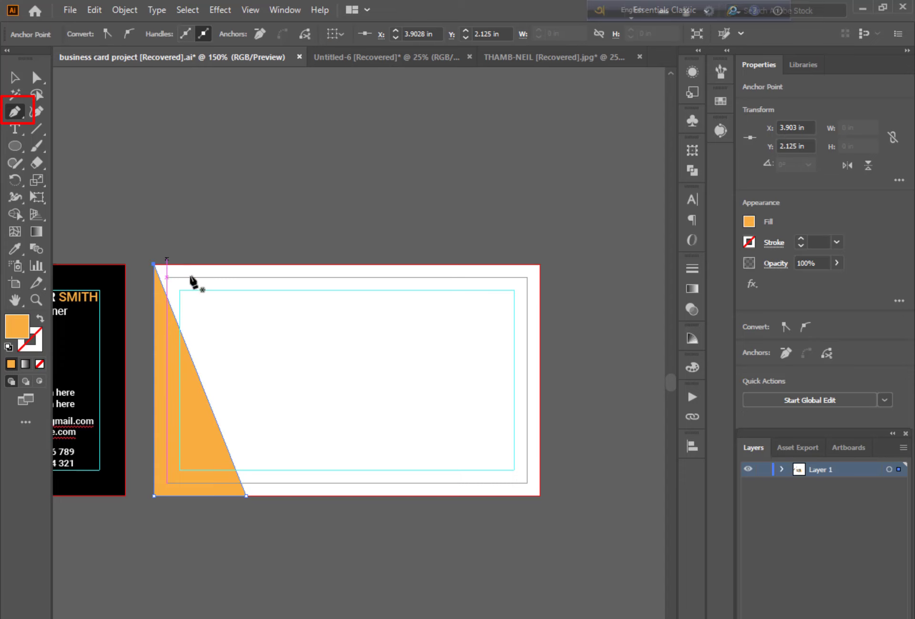
{"action": "key", "text": "v"}
{"action": "left_click", "coordinate": [262, 590]}
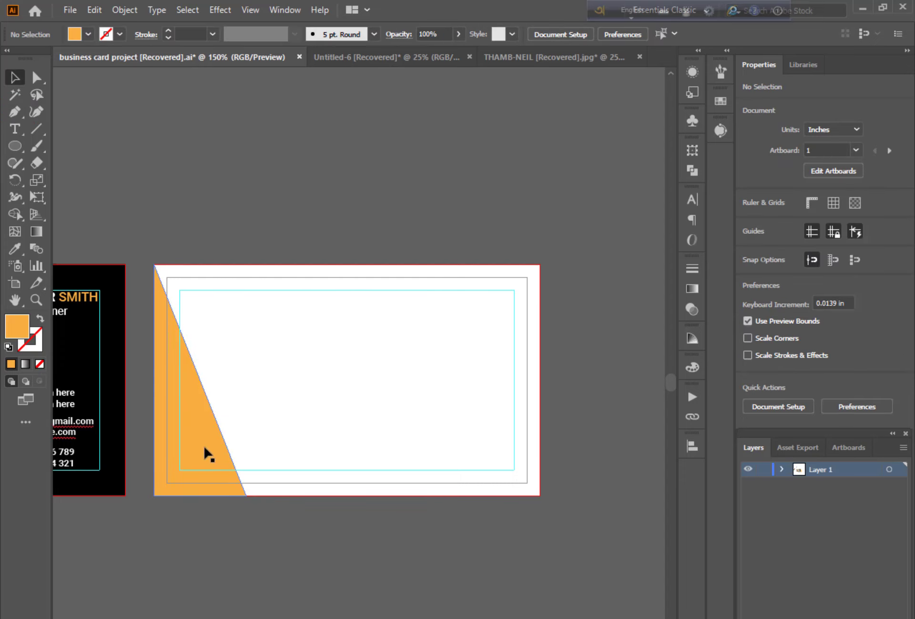
Step: Duplicate the orange triangle to the back card's right edge and reflect the copy across the vertical axis
{"action": "left_click_drag", "start_coordinate": [208, 454], "coordinate": [496, 441]}
{"action": "right_click", "coordinate": [478, 415]}
{"action": "mouse_move", "coordinate": [556, 328]}
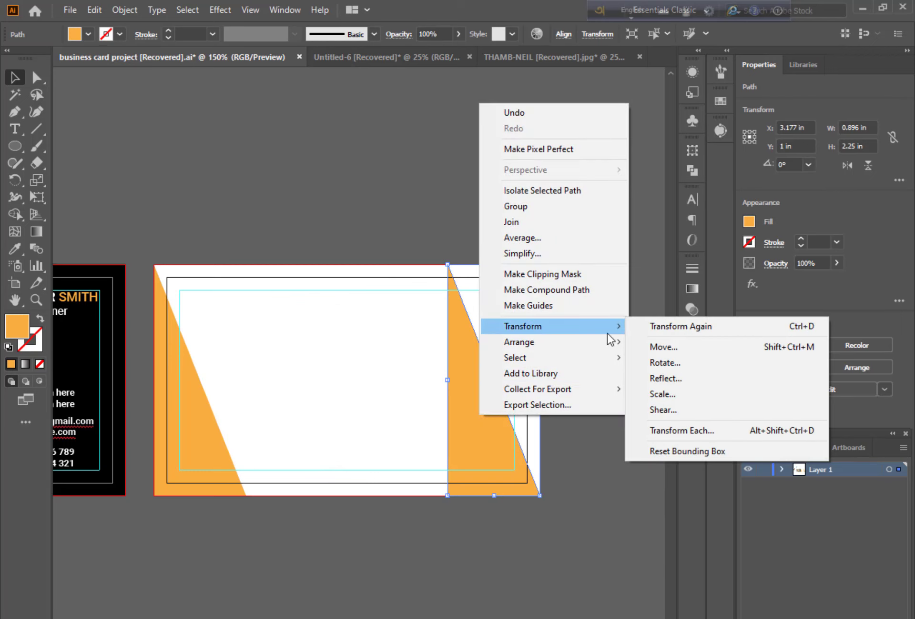
{"action": "left_click", "coordinate": [672, 378]}
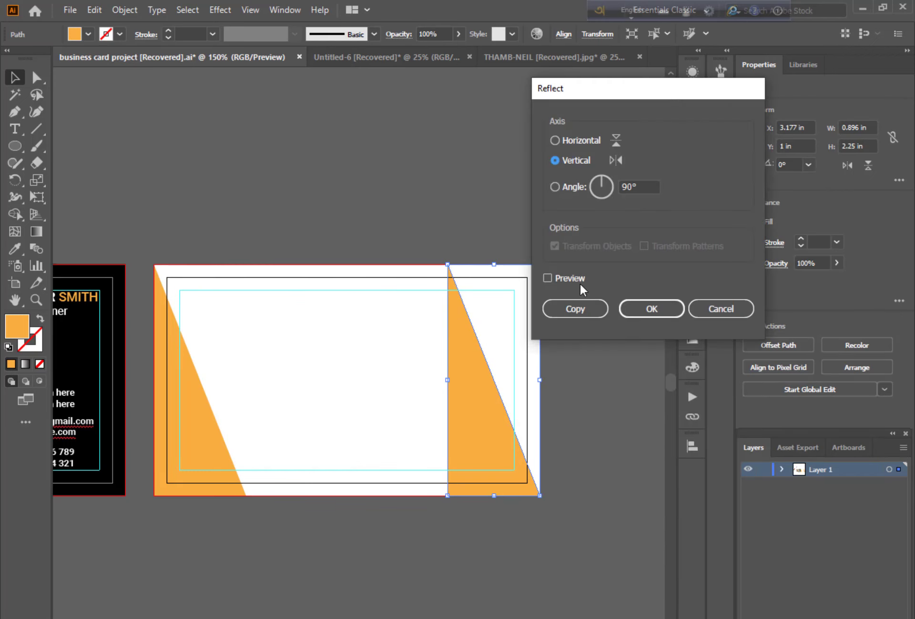
{"action": "left_click", "coordinate": [564, 279]}
{"action": "left_click", "coordinate": [555, 141]}
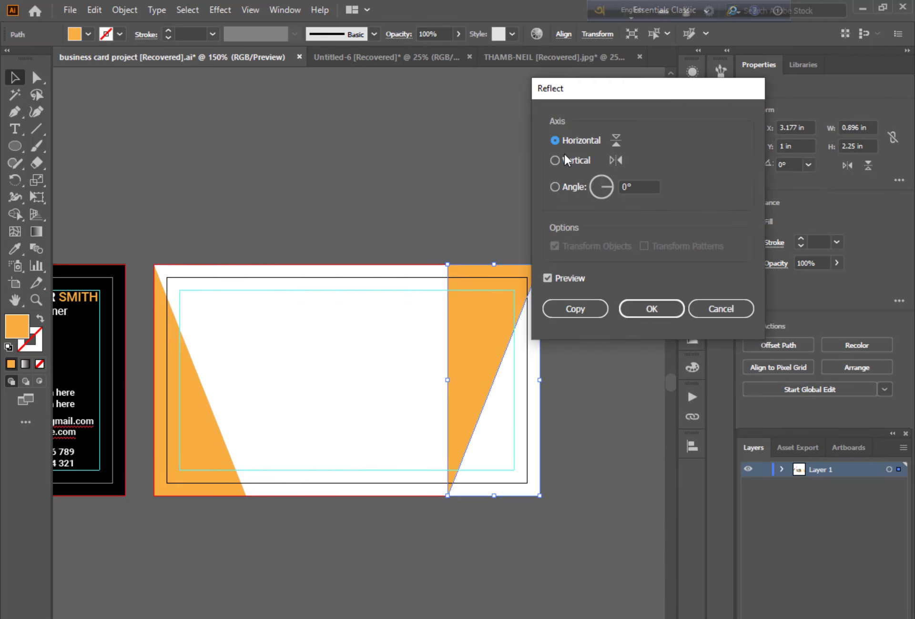
{"action": "left_click", "coordinate": [555, 161]}
{"action": "left_click", "coordinate": [667, 309]}
{"action": "left_click", "coordinate": [450, 233]}
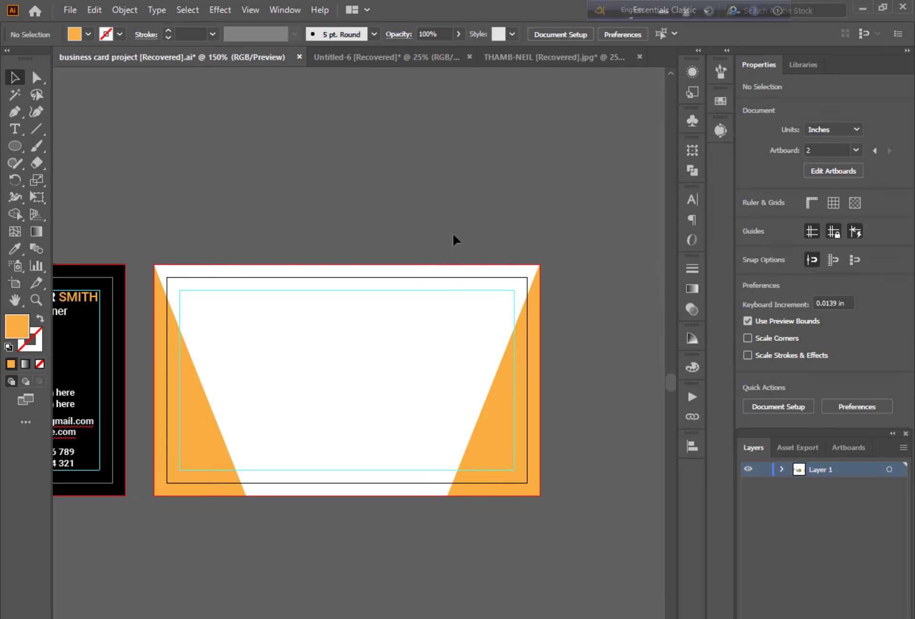
{"action": "left_click", "coordinate": [490, 449]}
{"action": "left_click", "coordinate": [394, 190]}
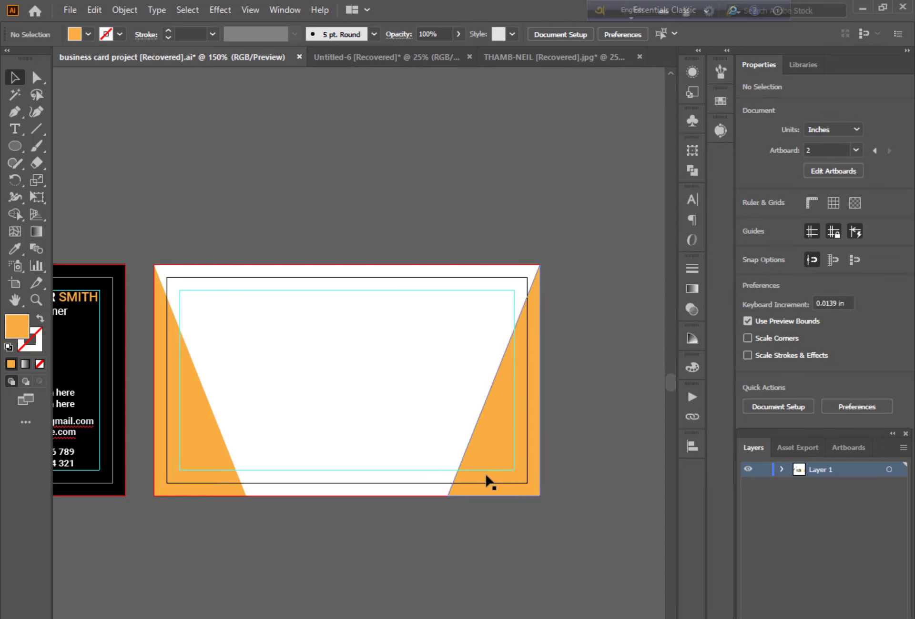
Step: Recolor both back card triangles with the black sampled from the front card
{"action": "left_click_drag", "start_coordinate": [362, 550], "coordinate": [473, 570]}
{"action": "left_click", "coordinate": [606, 469]}
{"action": "left_click", "coordinate": [321, 463], "text": "shift"}
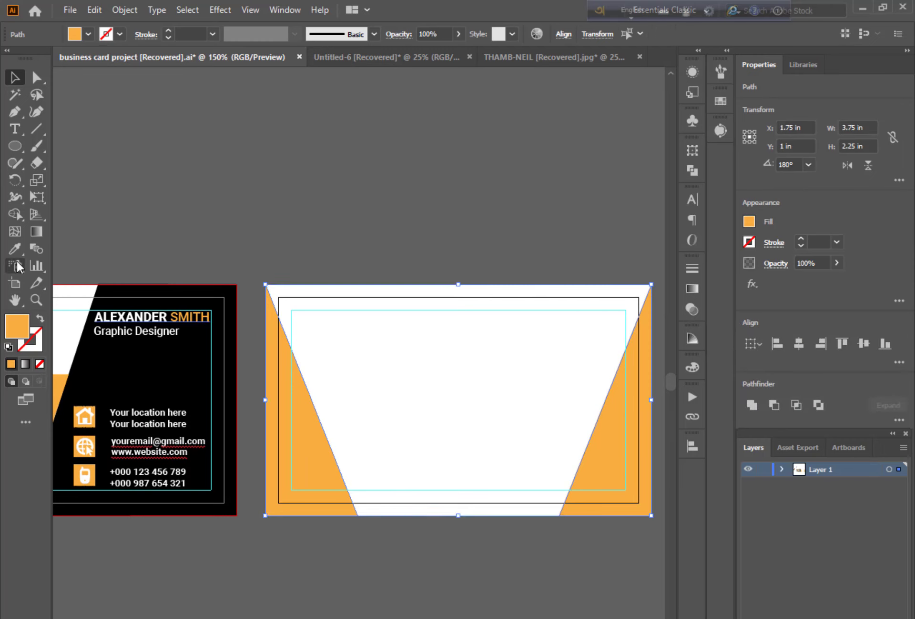
{"action": "left_click", "coordinate": [16, 250]}
{"action": "left_click", "coordinate": [154, 431]}
{"action": "key", "text": "ctrl+shift+a"}
Step: Draw a slanted stripe about 0.15 in wide along the left black triangle's edge and fill it with the front card's orange
{"action": "left_click", "coordinate": [14, 112]}
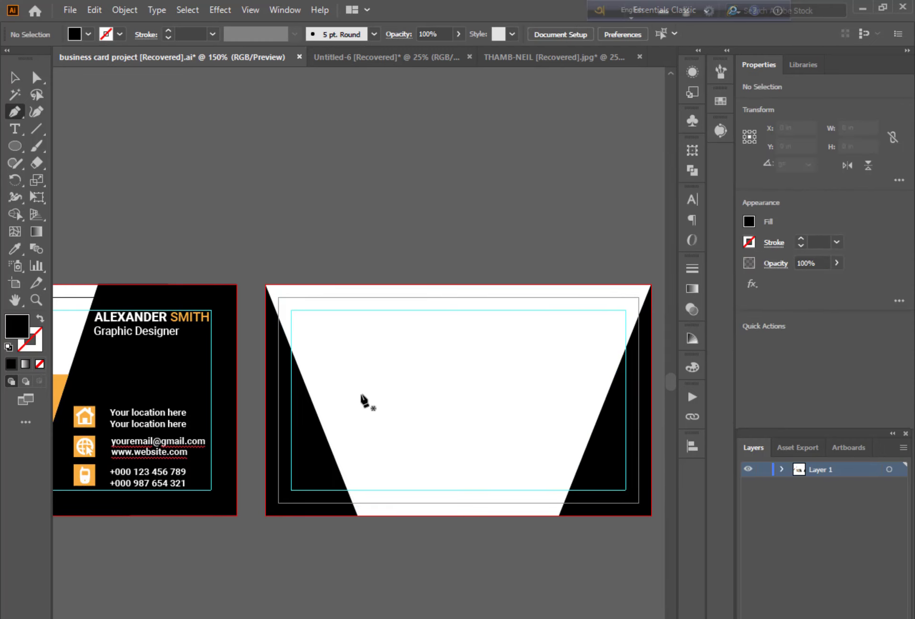
{"action": "left_click_drag", "start_coordinate": [296, 362], "coordinate": [308, 363]}
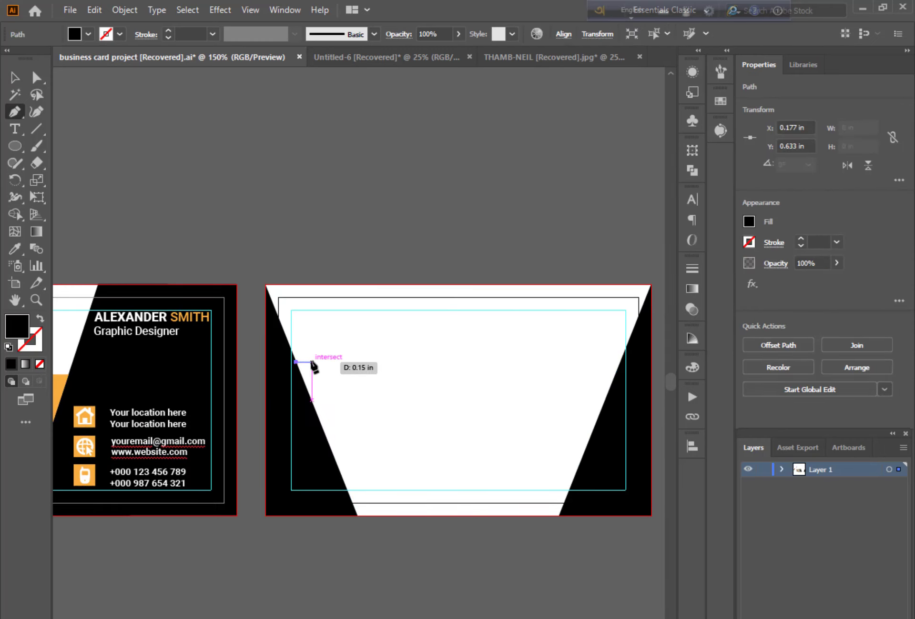
{"action": "left_click", "coordinate": [312, 362]}
{"action": "left_click", "coordinate": [378, 516]}
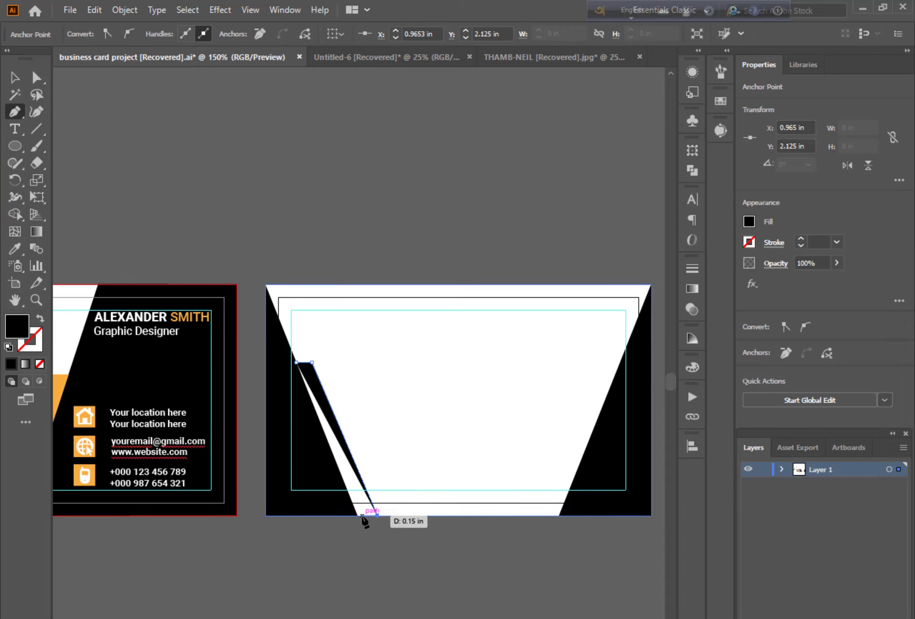
{"action": "left_click", "coordinate": [357, 516]}
{"action": "left_click", "coordinate": [12, 250]}
{"action": "left_click", "coordinate": [62, 383]}
{"action": "left_click", "coordinate": [11, 80]}
{"action": "left_click", "coordinate": [322, 212]}
Step: Draw a matching orange stripe along the right black triangle's slanted edge, from the left stripe's top height to the card's bottom
{"action": "left_click_drag", "start_coordinate": [454, 240], "coordinate": [271, 193]}
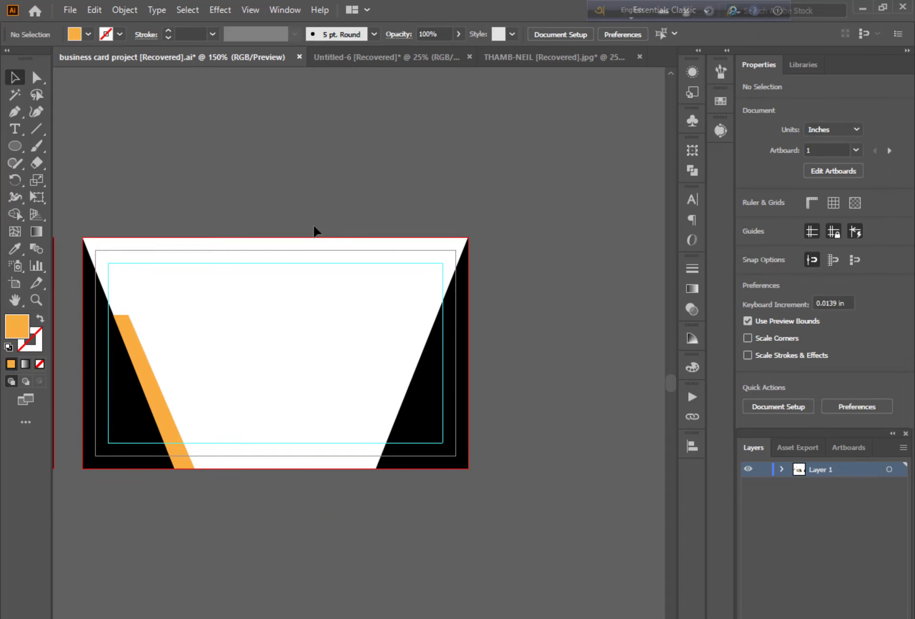
{"action": "left_click", "coordinate": [14, 113]}
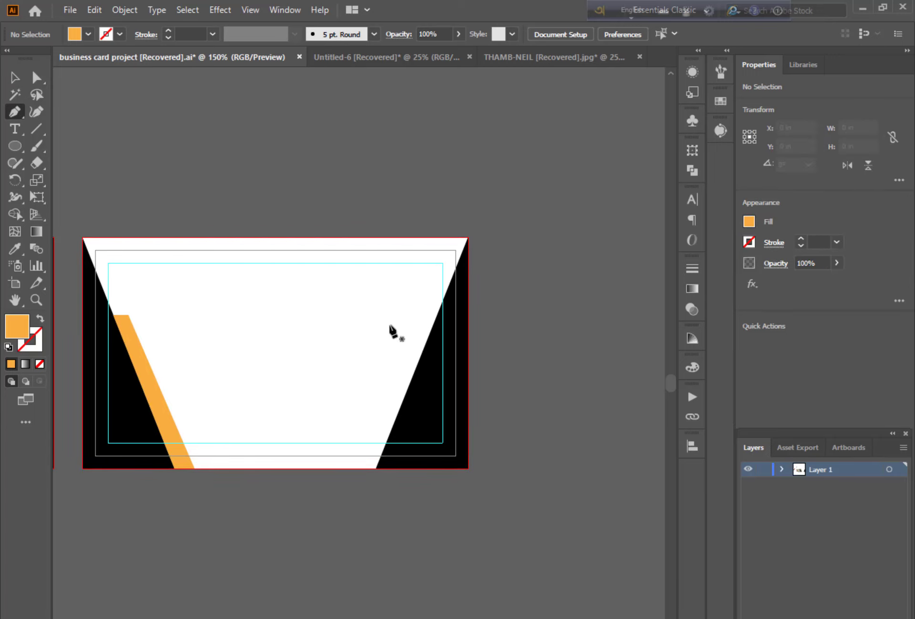
{"action": "left_click", "coordinate": [415, 315]}
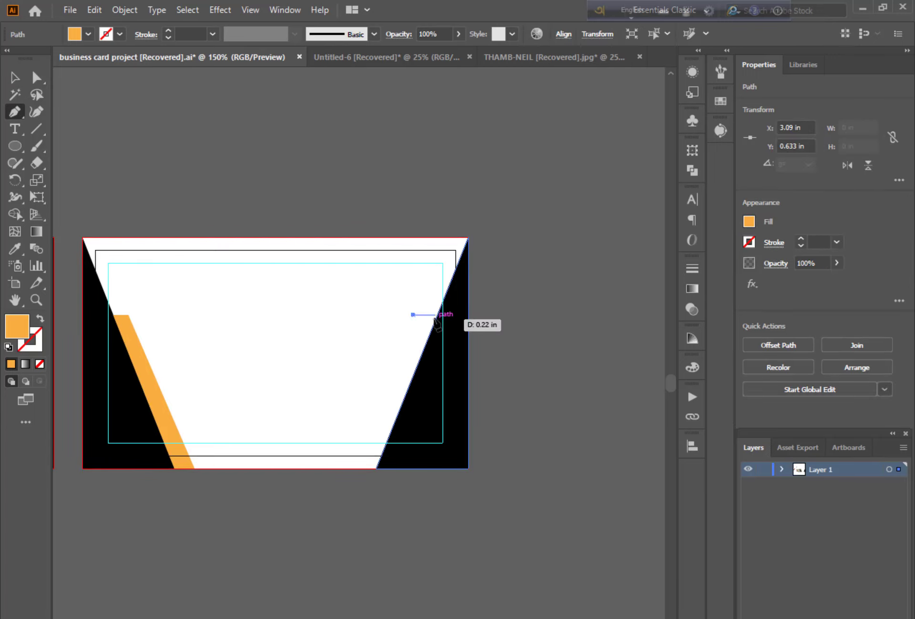
{"action": "left_click", "coordinate": [437, 315]}
{"action": "left_click", "coordinate": [376, 468]}
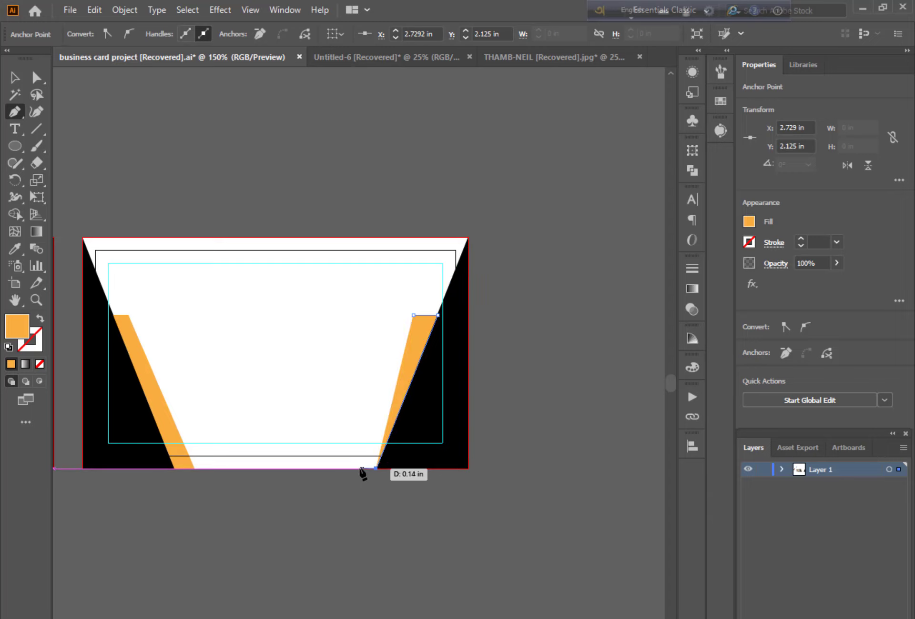
{"action": "left_click", "coordinate": [360, 469]}
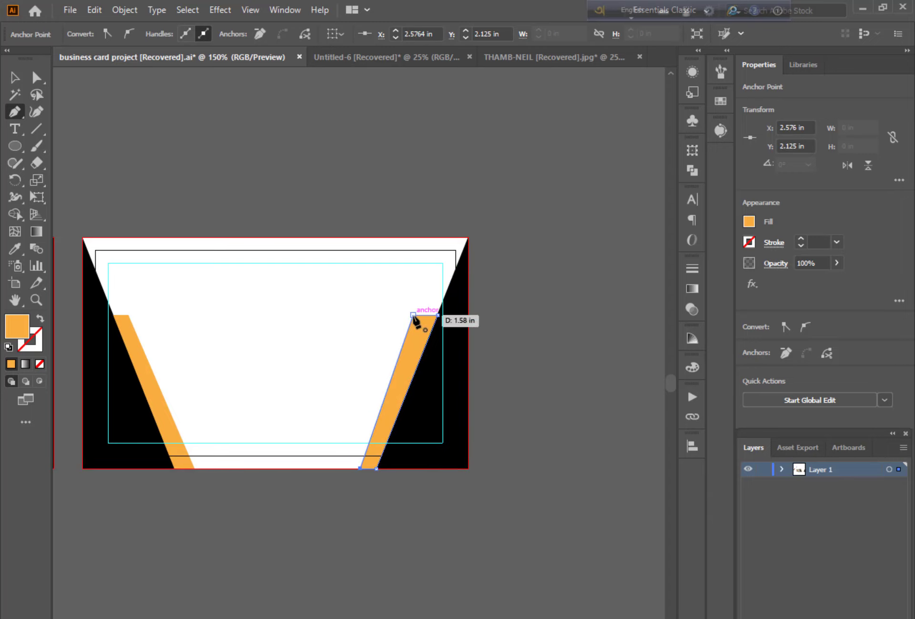
{"action": "key", "text": "ctrl+z"}
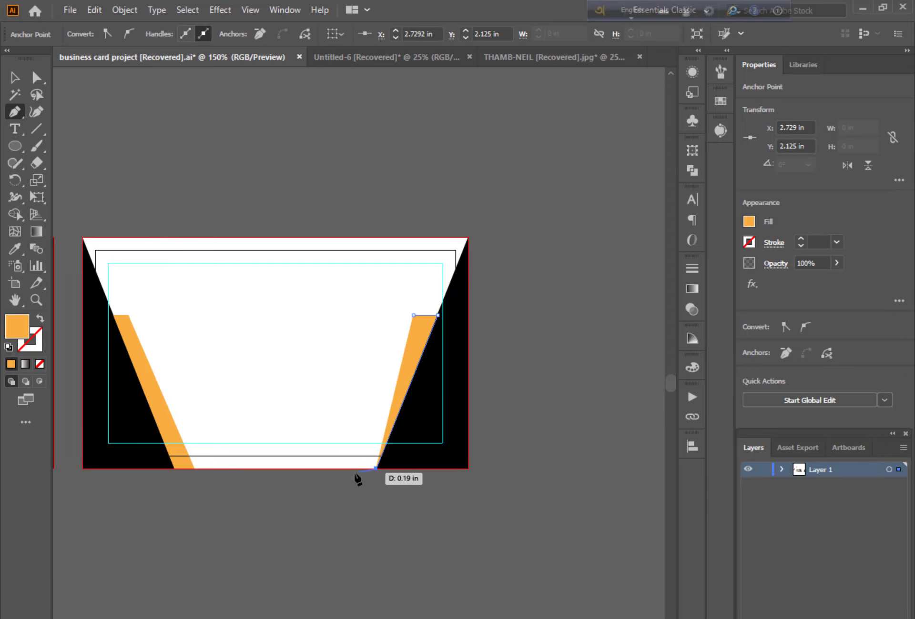
{"action": "left_click", "coordinate": [350, 469]}
{"action": "left_click", "coordinate": [412, 315]}
{"action": "key", "text": "v"}
Step: Copy the logo and tagline group from the front card to the back card and enlarge it to about 1.31 in wide
{"action": "left_click", "coordinate": [142, 130]}
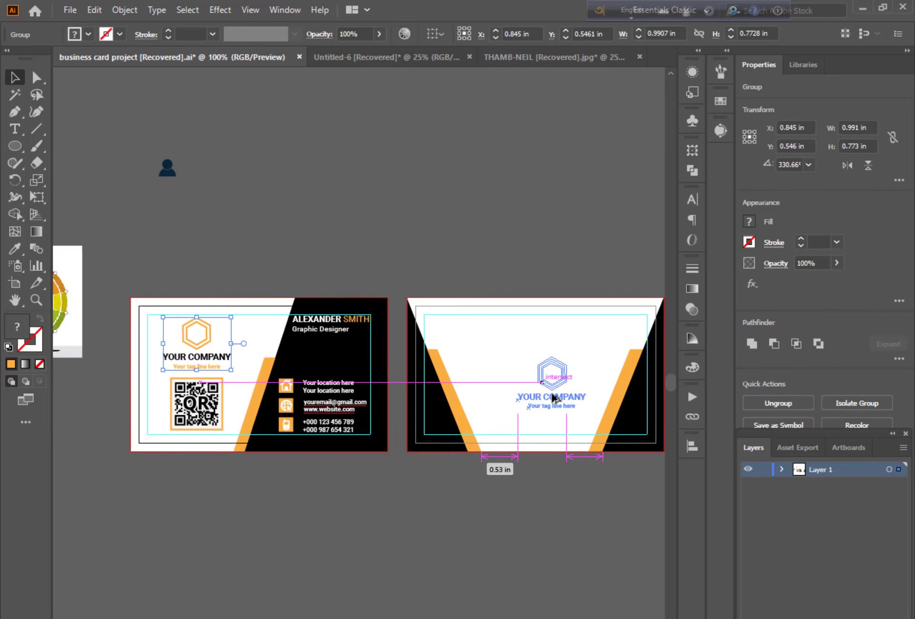
{"action": "left_click_drag", "start_coordinate": [553, 341], "coordinate": [572, 362]}
{"action": "left_click_drag", "start_coordinate": [509, 422], "coordinate": [364, 348]}
Step: Center the back card's logo group horizontally and vertically on the artboard
{"action": "left_click", "coordinate": [694, 450]}
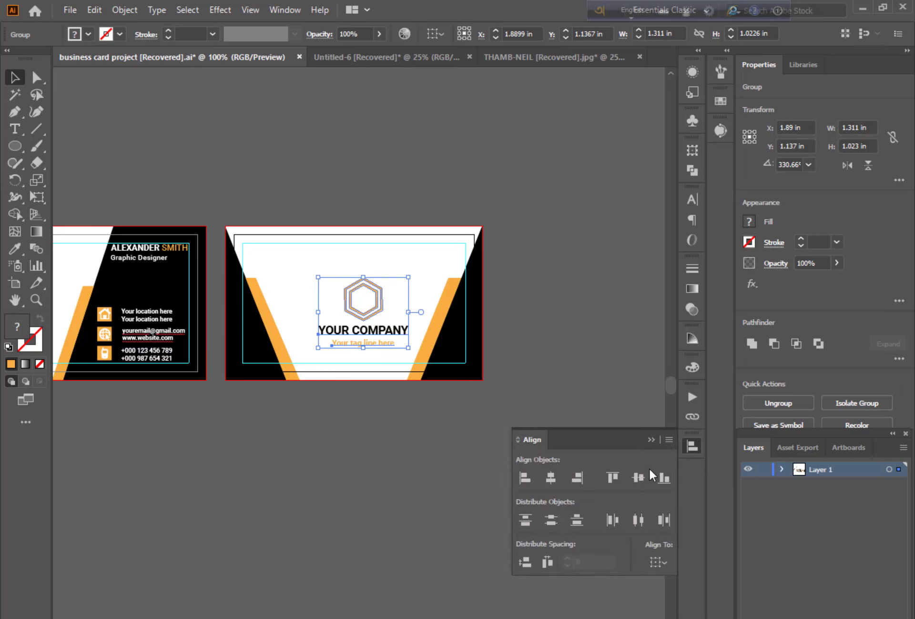
{"action": "left_click", "coordinate": [655, 562]}
{"action": "left_click", "coordinate": [676, 609]}
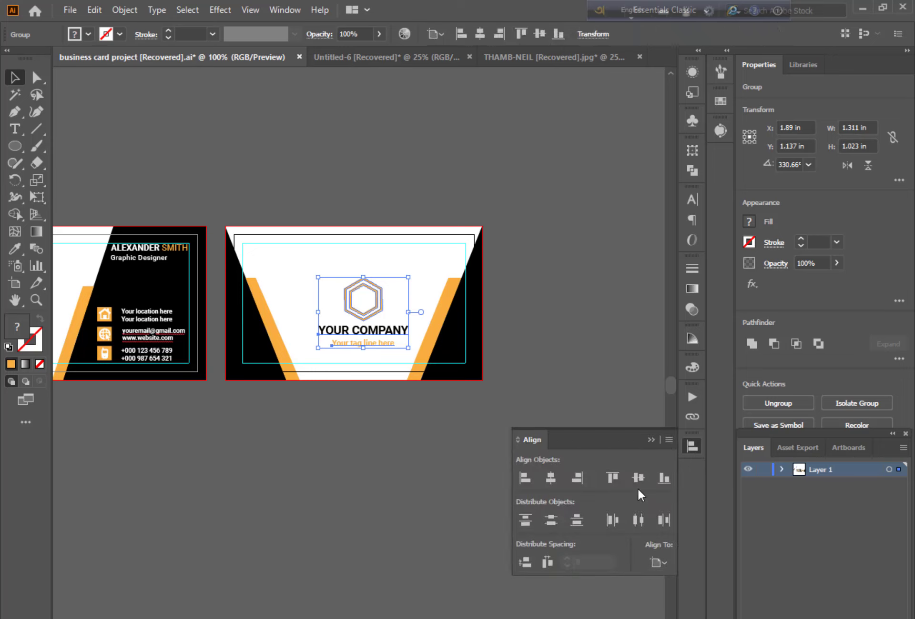
{"action": "left_click", "coordinate": [629, 482]}
{"action": "left_click", "coordinate": [551, 478]}
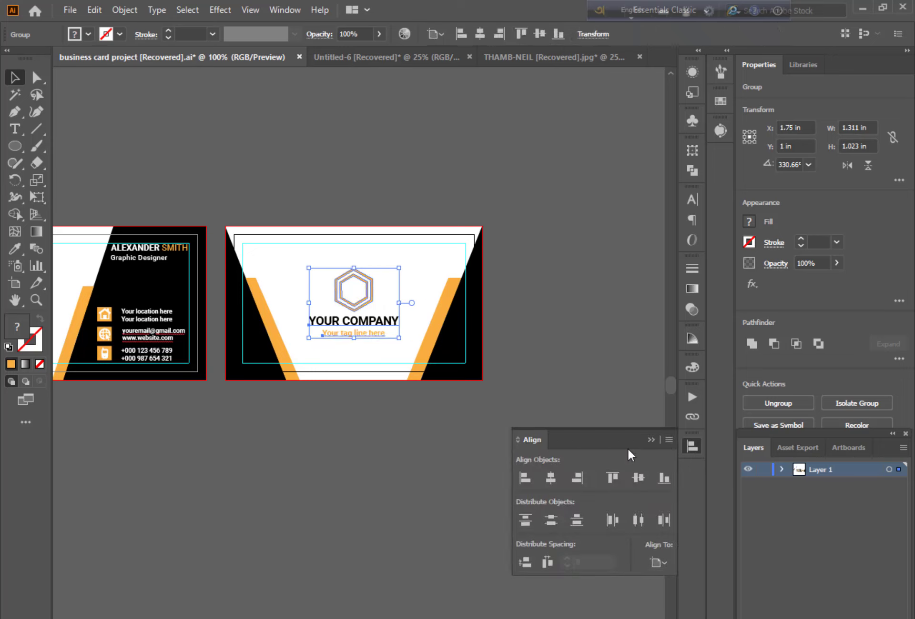
{"action": "left_click", "coordinate": [648, 439]}
{"action": "left_click", "coordinate": [591, 381]}
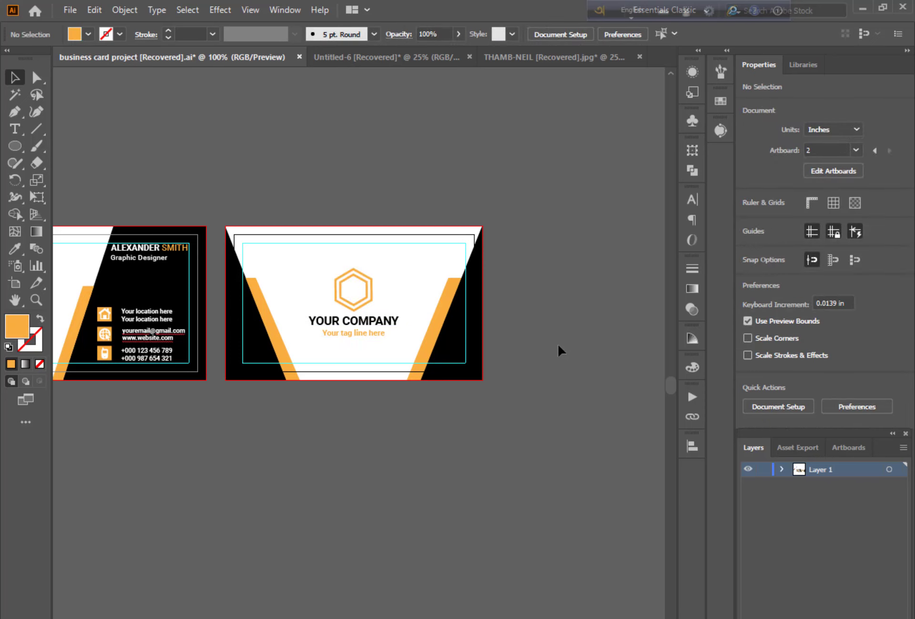
{"action": "key", "text": "ctrl+="}
{"action": "key", "text": "ctrl+-"}
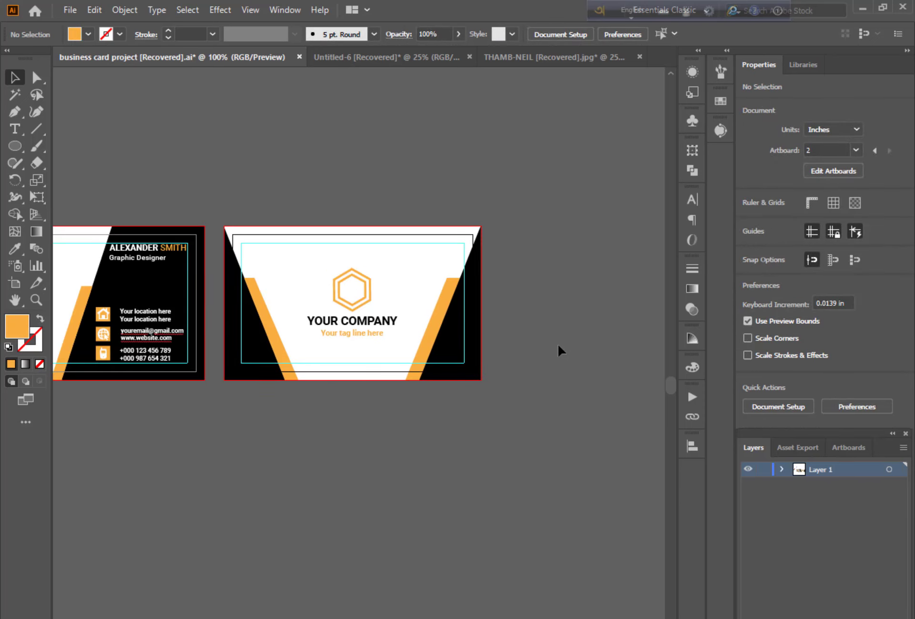
{"action": "key", "text": "ctrl+="}
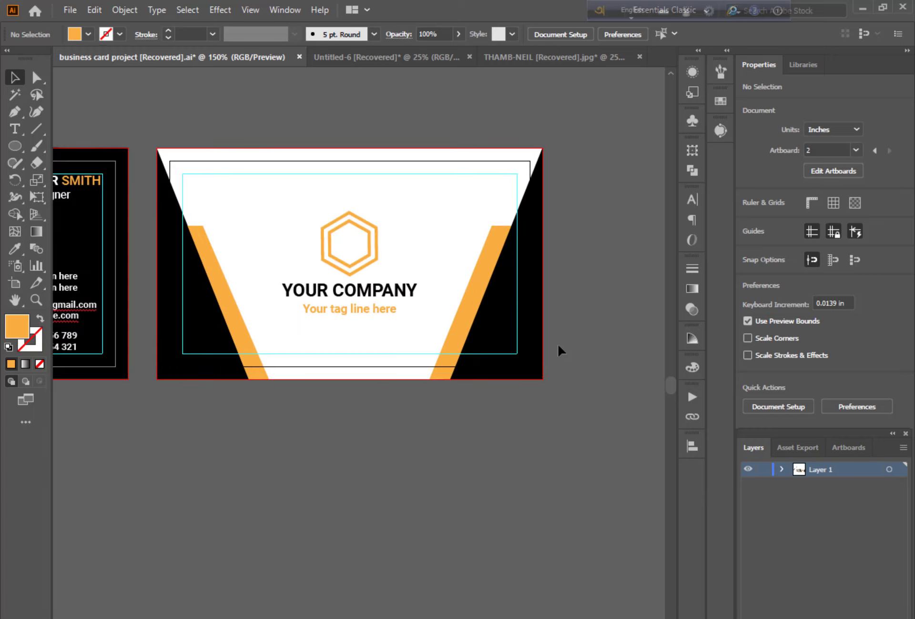
{"action": "scroll", "coordinate": [370, 172], "scroll_direction": "down", "scroll_amount": 3}
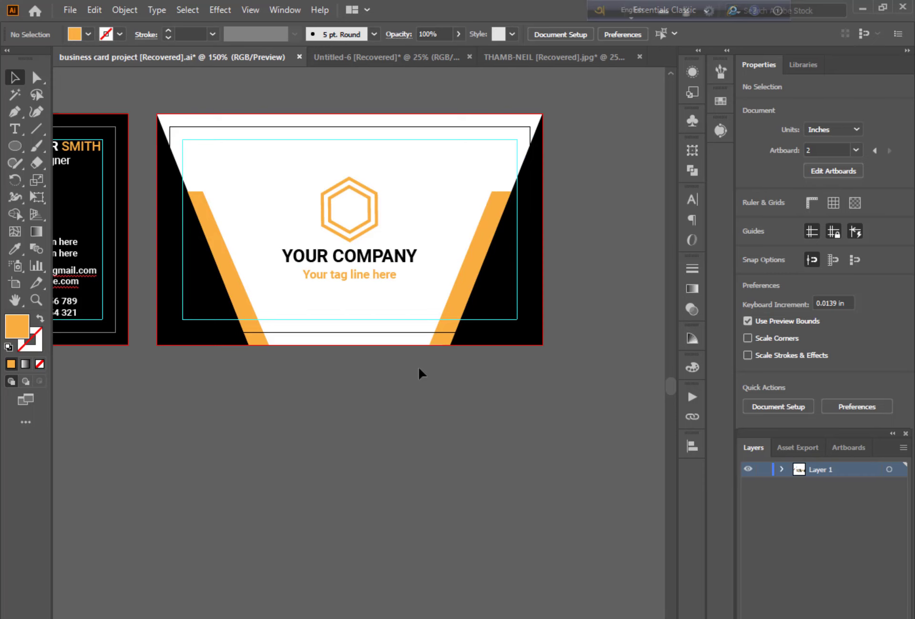
{"action": "left_click_drag", "start_coordinate": [202, 314], "coordinate": [482, 379]}
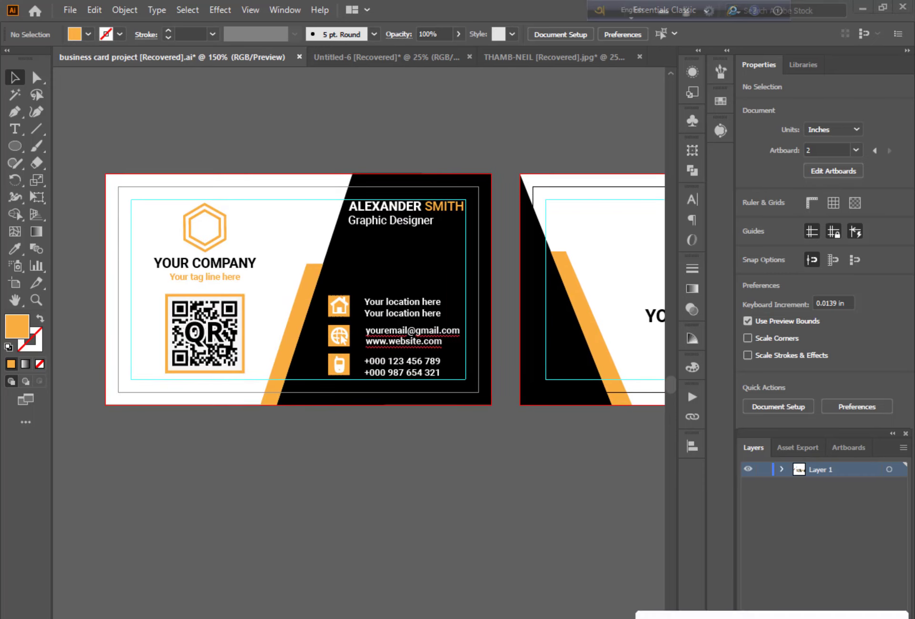